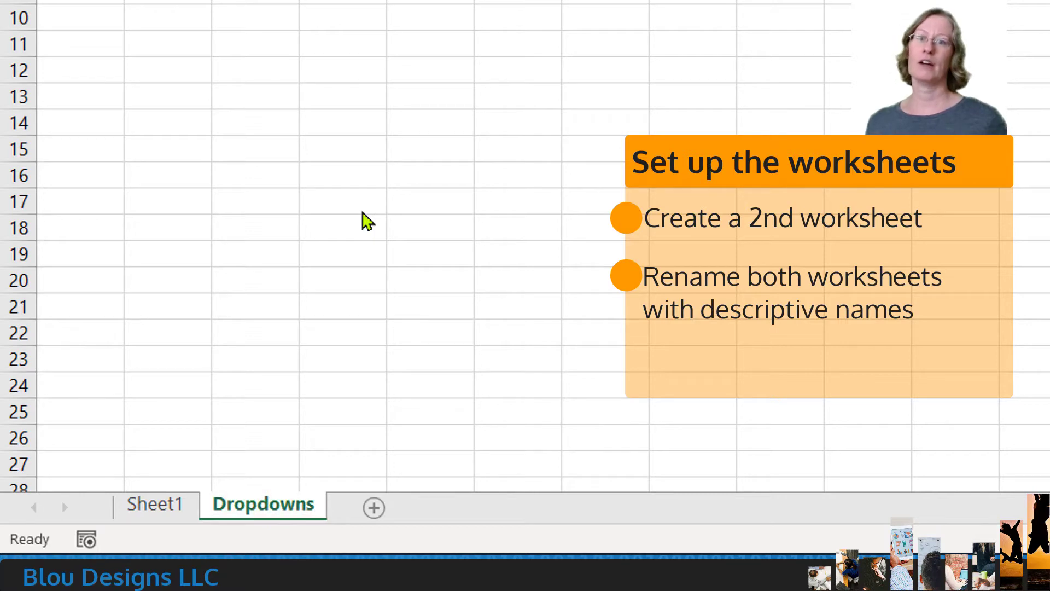
Rename the Sheet1 worksheet as "Podcast Invitations".
right_click(174, 509)
click(264, 218)
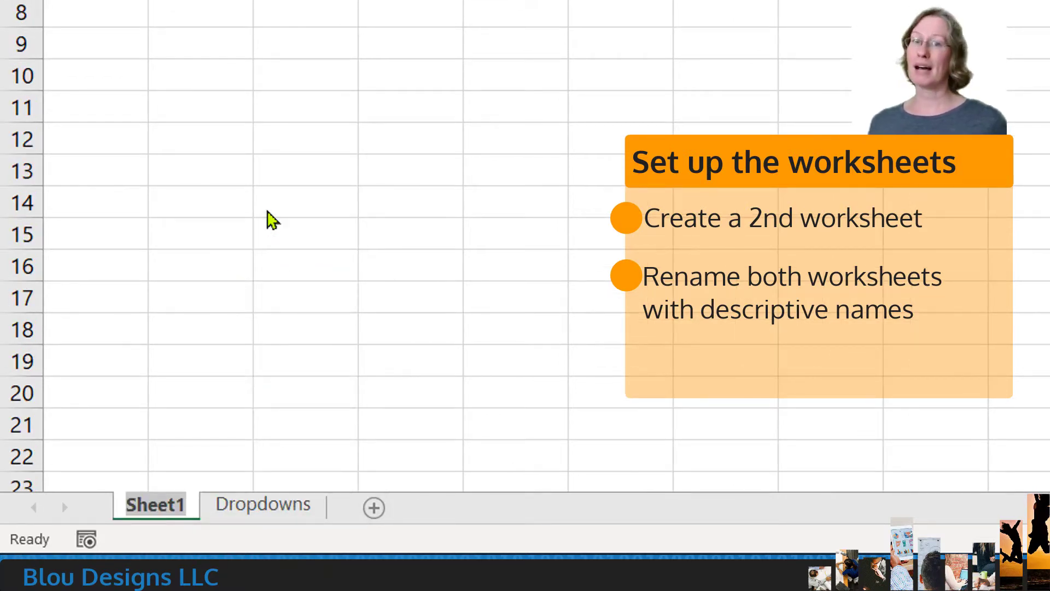
text(Podcast Invitations)
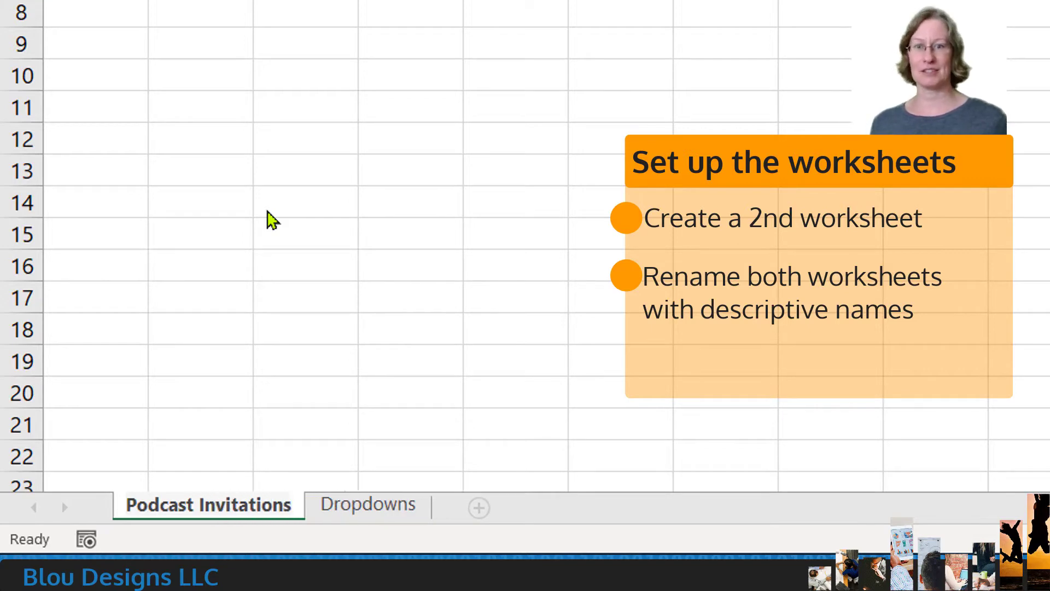
key(Return)
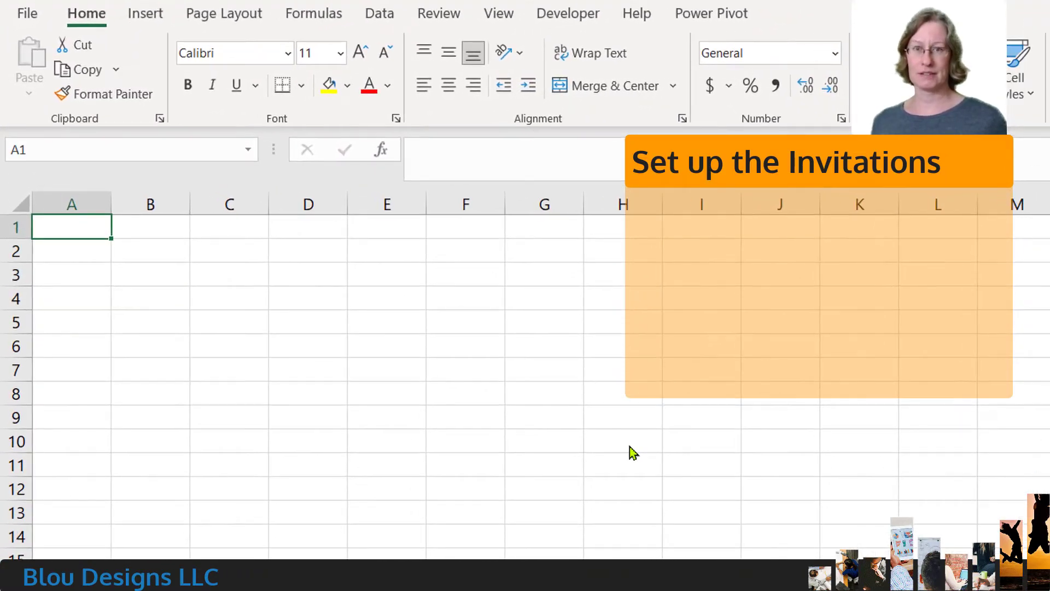
Enter the annotation "Guest invitations with invitation status and contact info" in cell A1.
text(Guest )
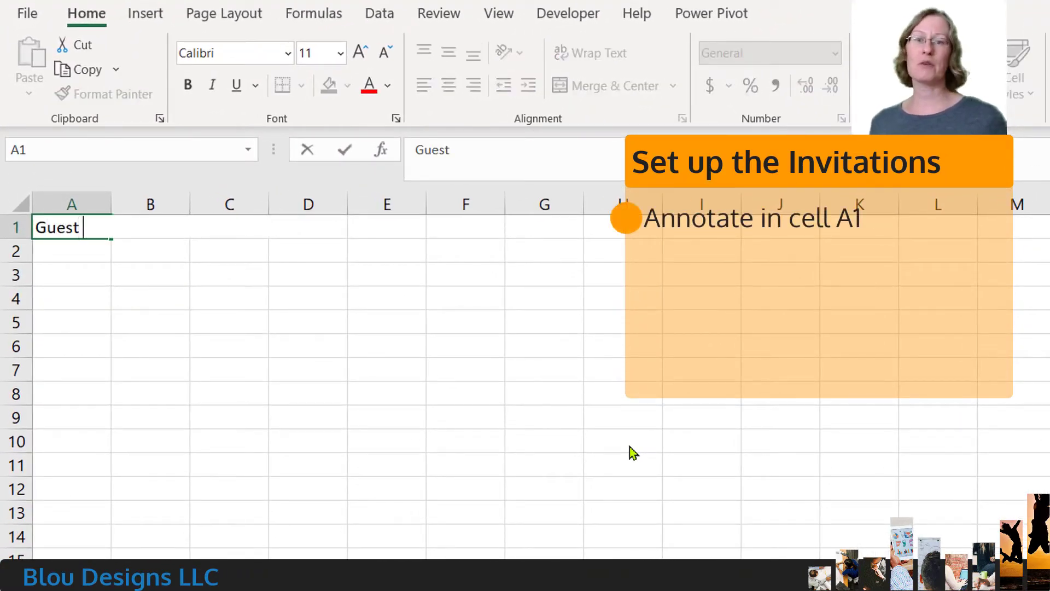
text(invitations with invitation stat)
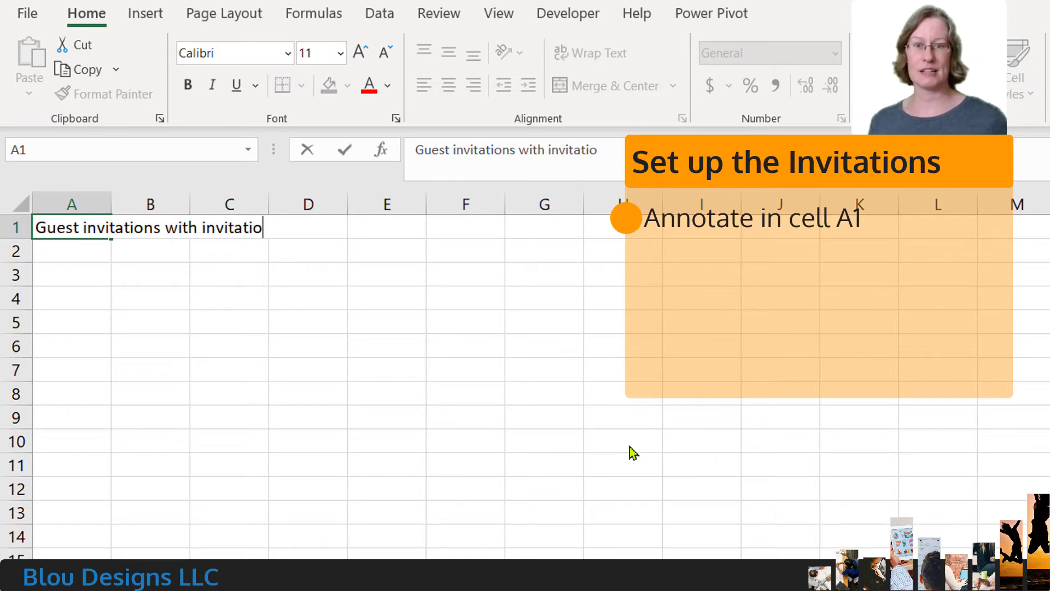
text(us and contact info)
key(Return)
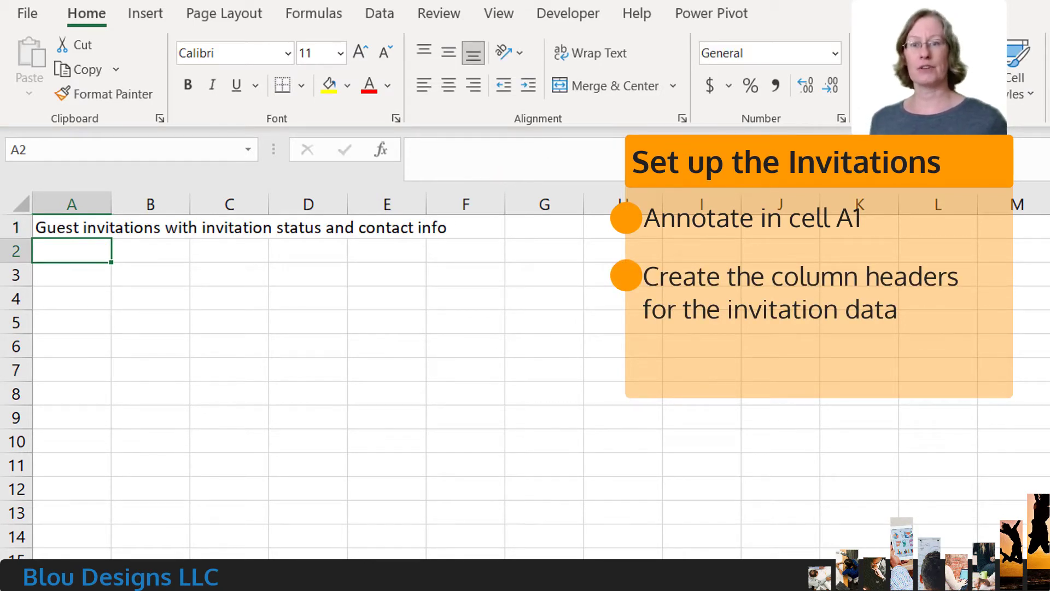
Enter the column headers Name, Status, Date Contacted, Profile Info and Notes in cells A2 to E2.
text(Name)
key(Tab)
text(Status)
key(Tab)
text(Date Contac)
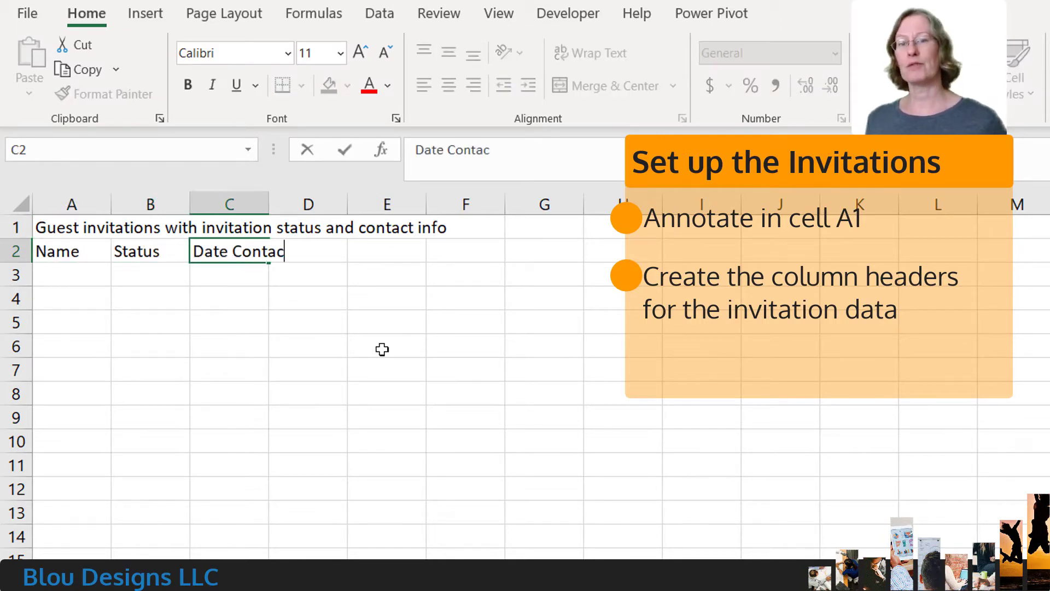
text(ted)
key(Tab)
text(Profile Info)
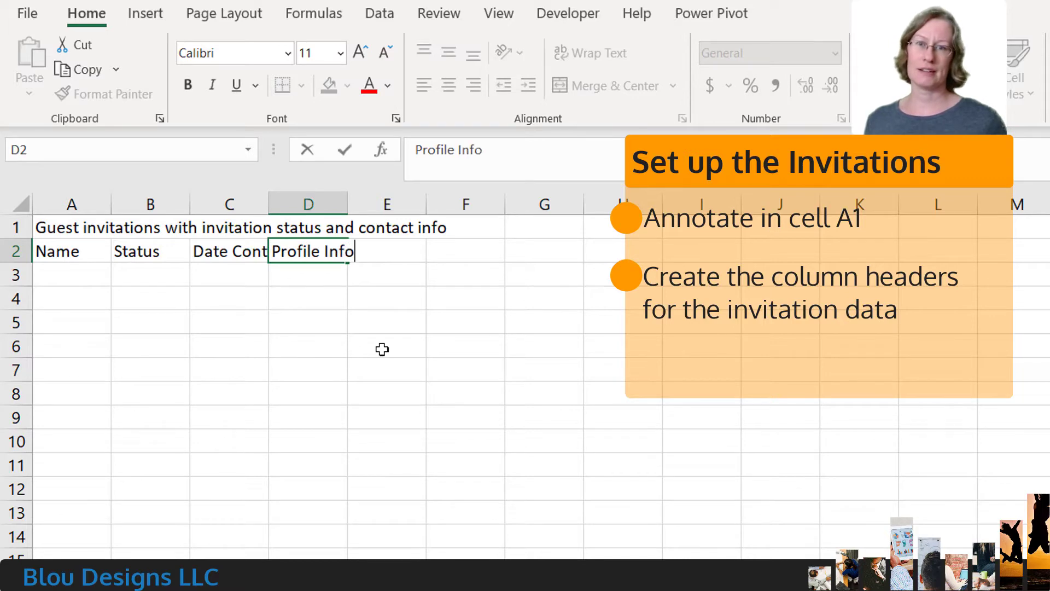
key(Tab)
text(Notes)
key(Down)
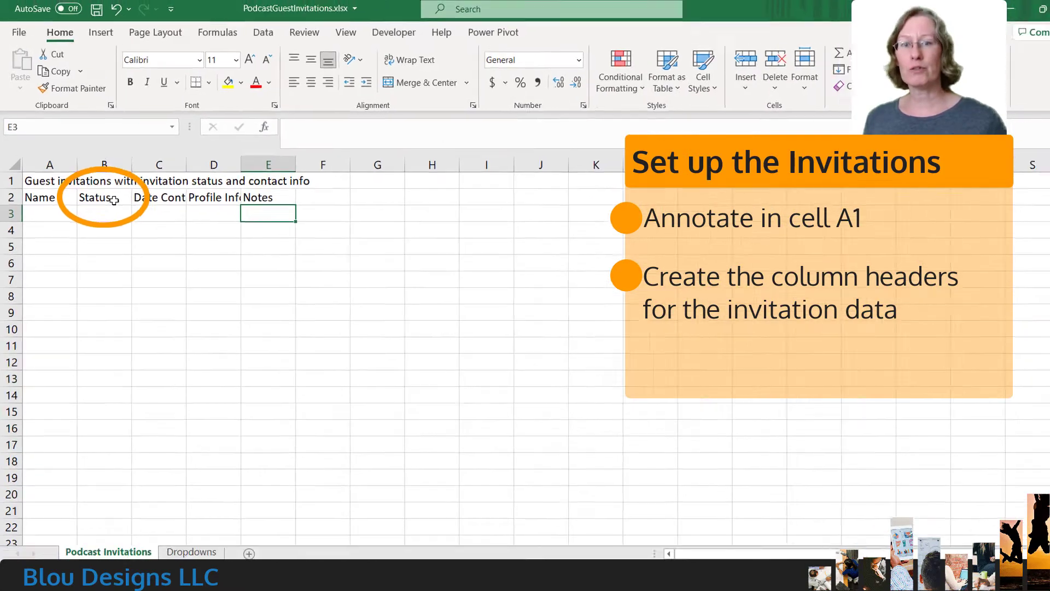
click(113, 200)
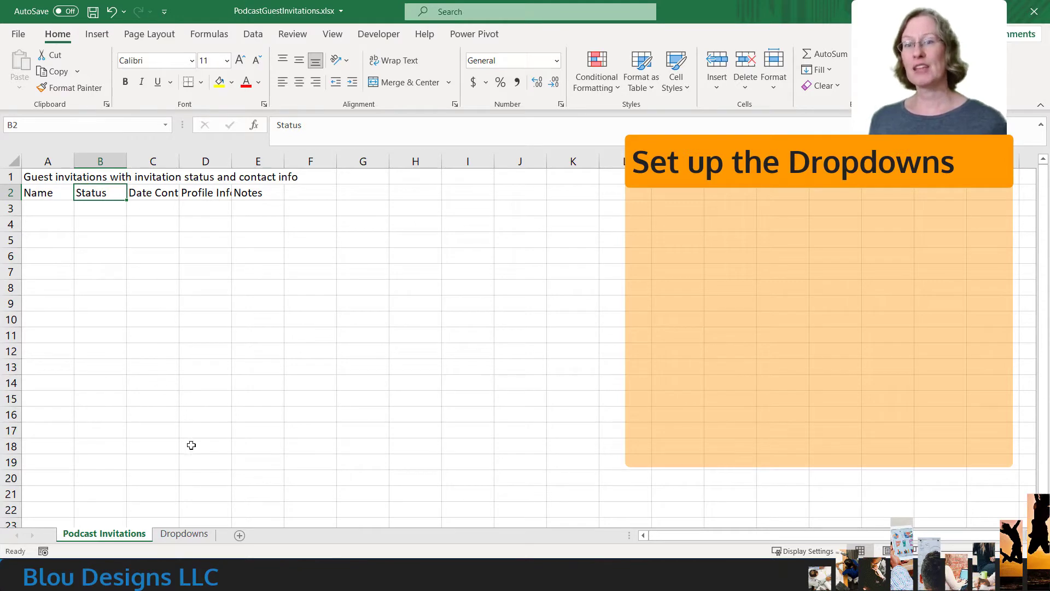
Enter the header "Statuses" in cell A2 of the Dropdowns worksheet.
click(185, 534)
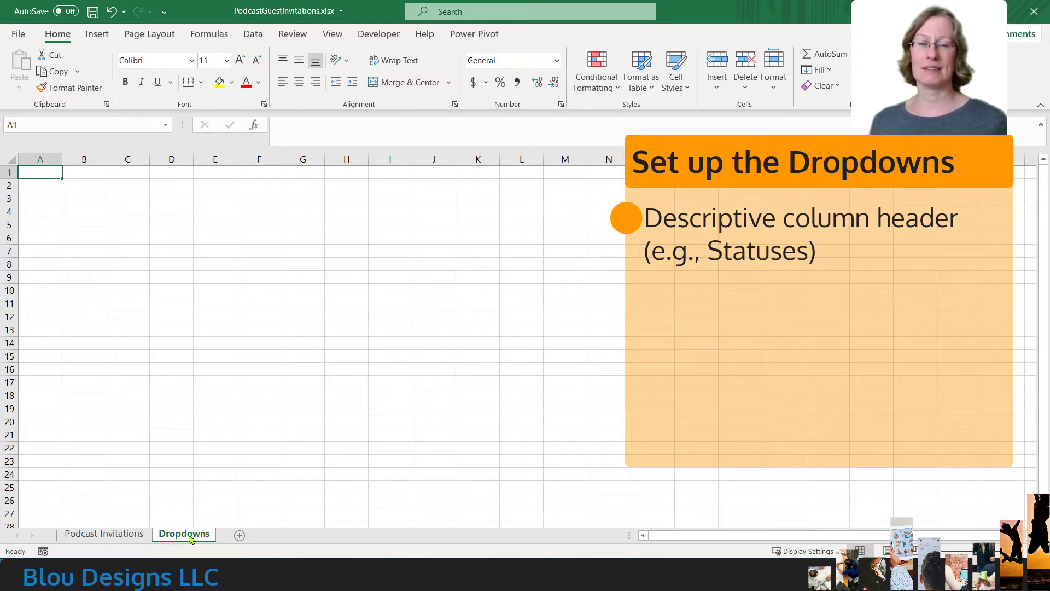
click(50, 188)
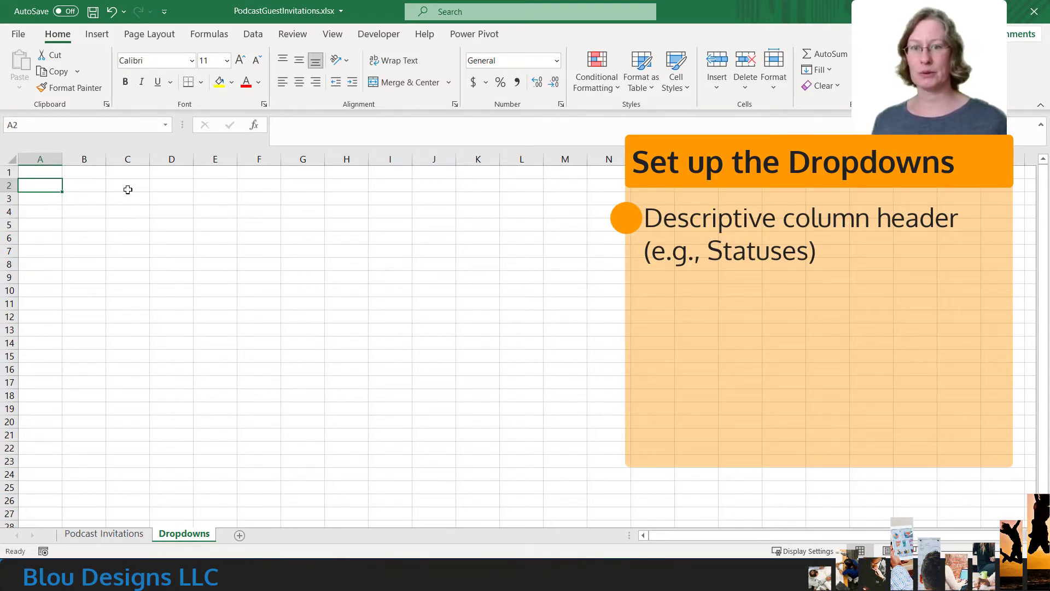
text(Statuses)
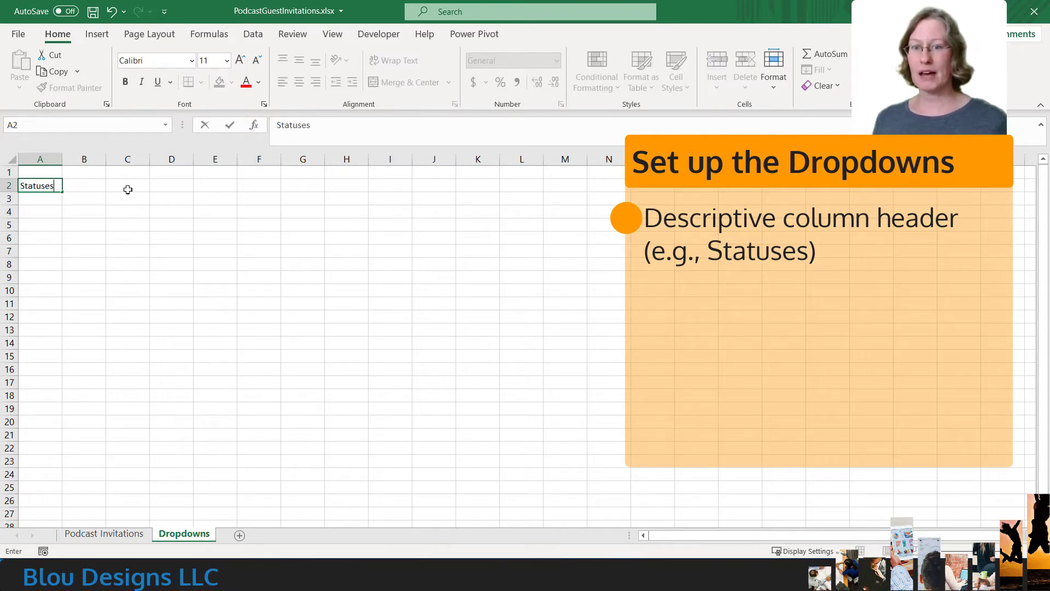
key(Return)
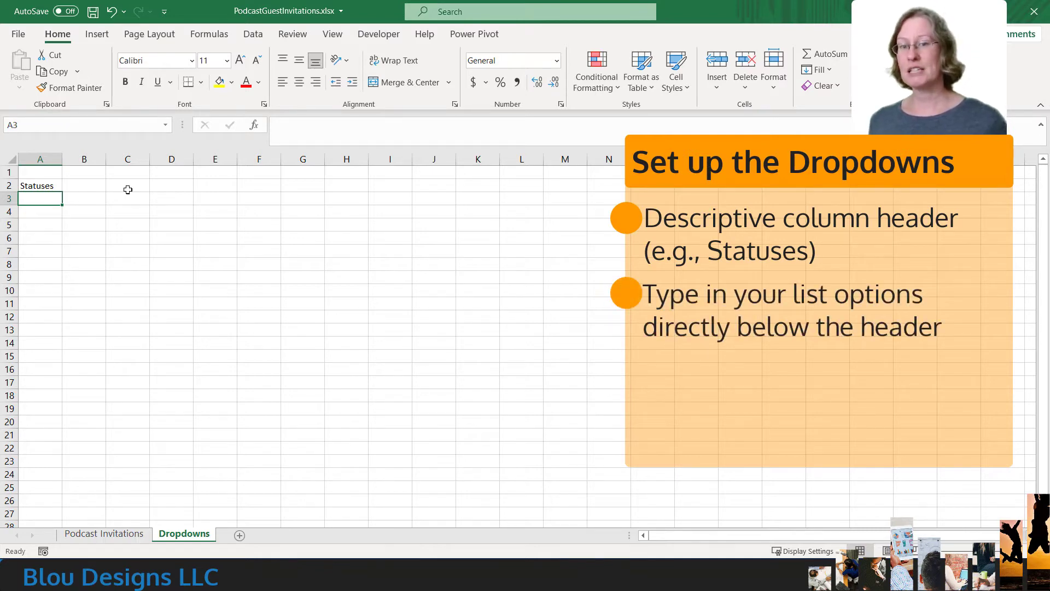
List the options Ghosted, Not Interested, Interested, Scheduled and Recorded in the cells directly below the Statuses header.
text(Ghosted)
key(Return)
text(Not Interested)
key(Return)
text(Interested)
key(Return)
text(Sched)
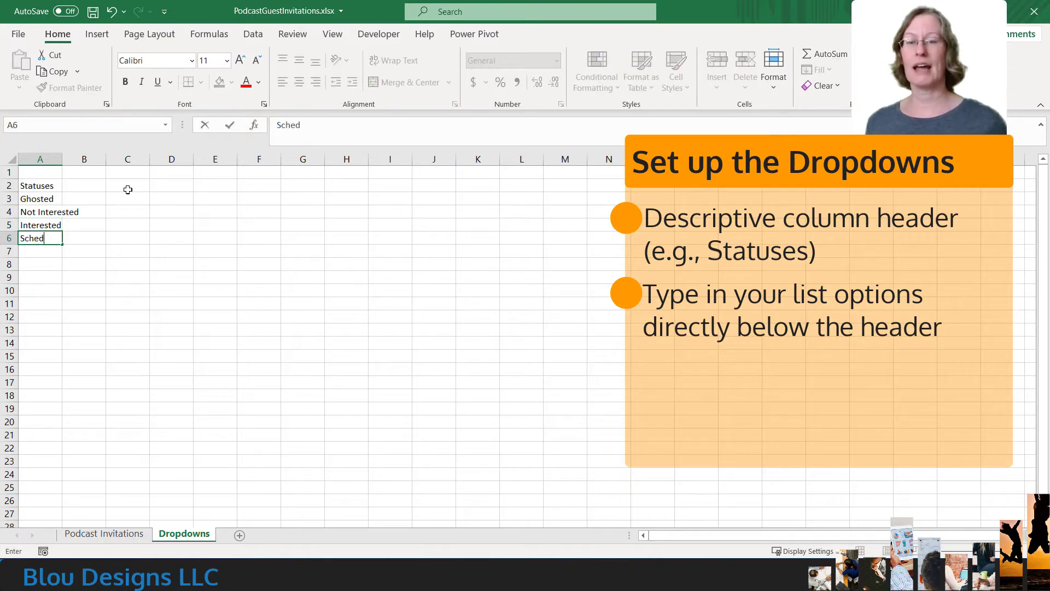
text(uled)
key(Return)
text(Recorded)
key(Return)
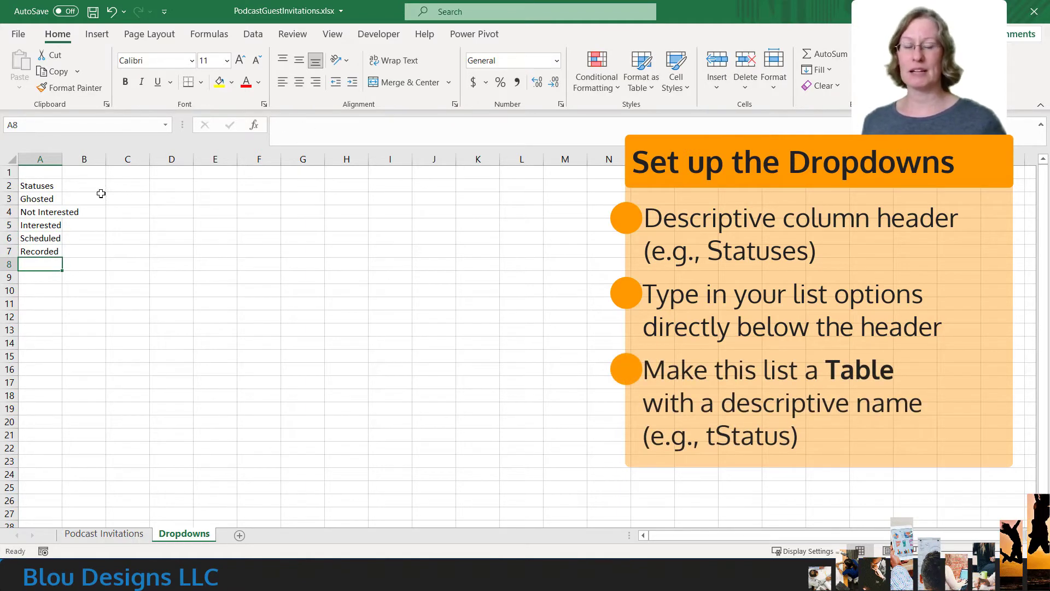
Convert the status list in A2:A7 into a table with headers and autofit column A to its contents.
click(51, 188)
drag(50, 188, 52, 250)
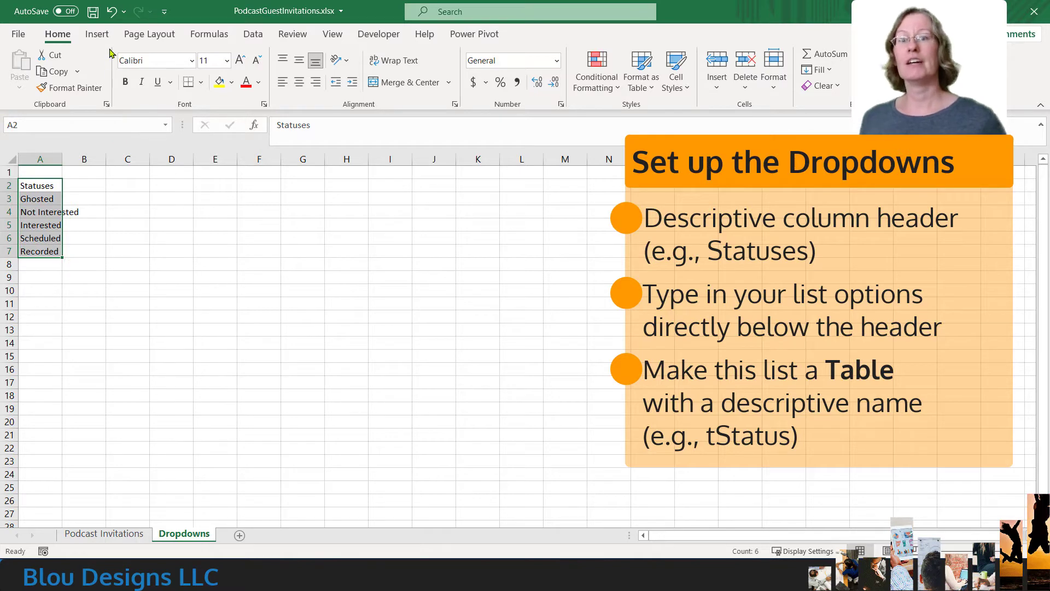
click(97, 34)
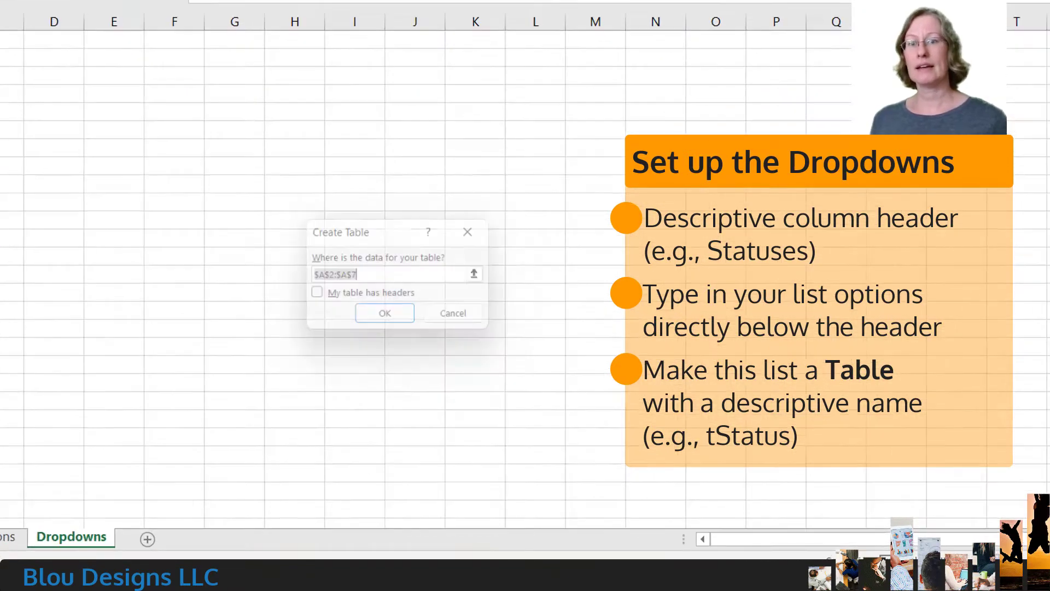
click(123, 73)
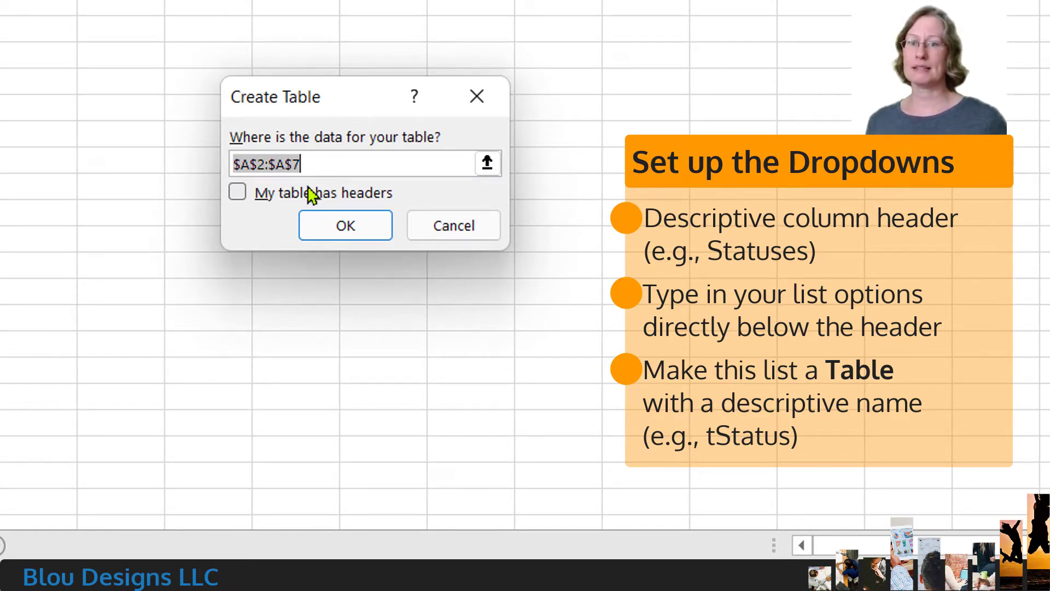
click(243, 195)
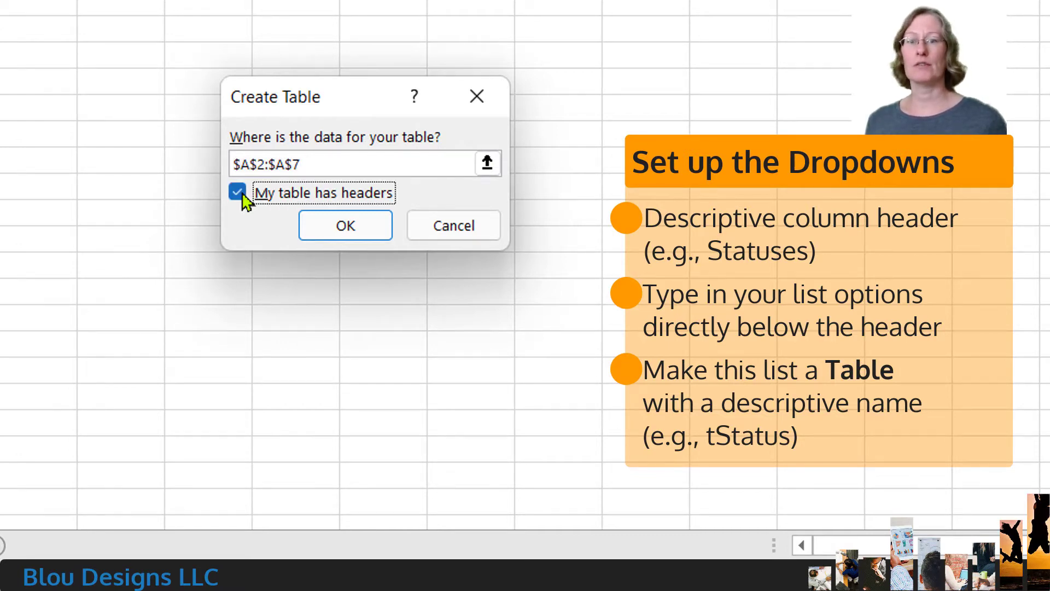
click(318, 232)
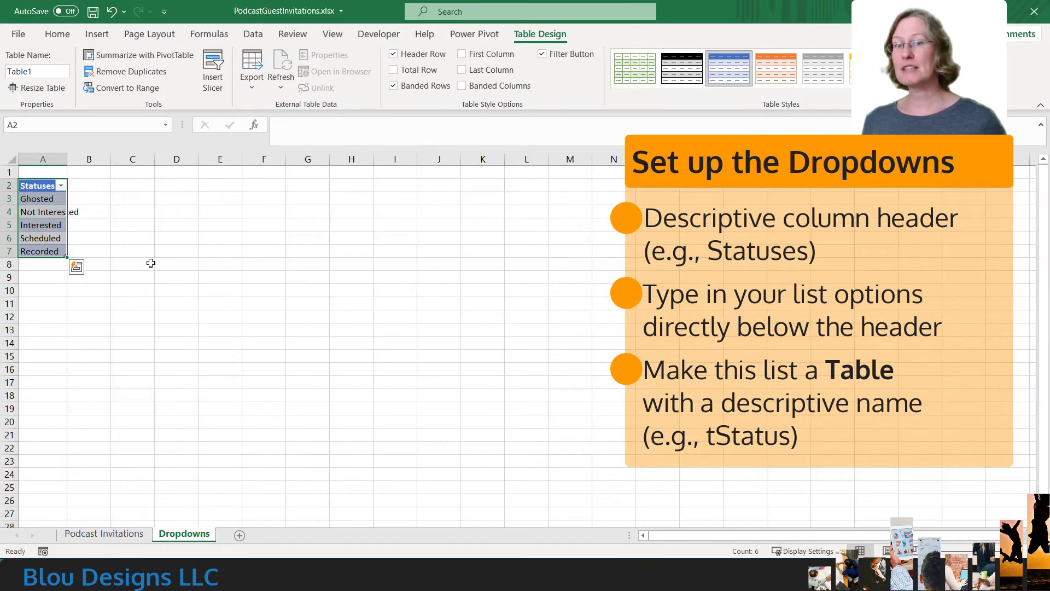
double_click(68, 160)
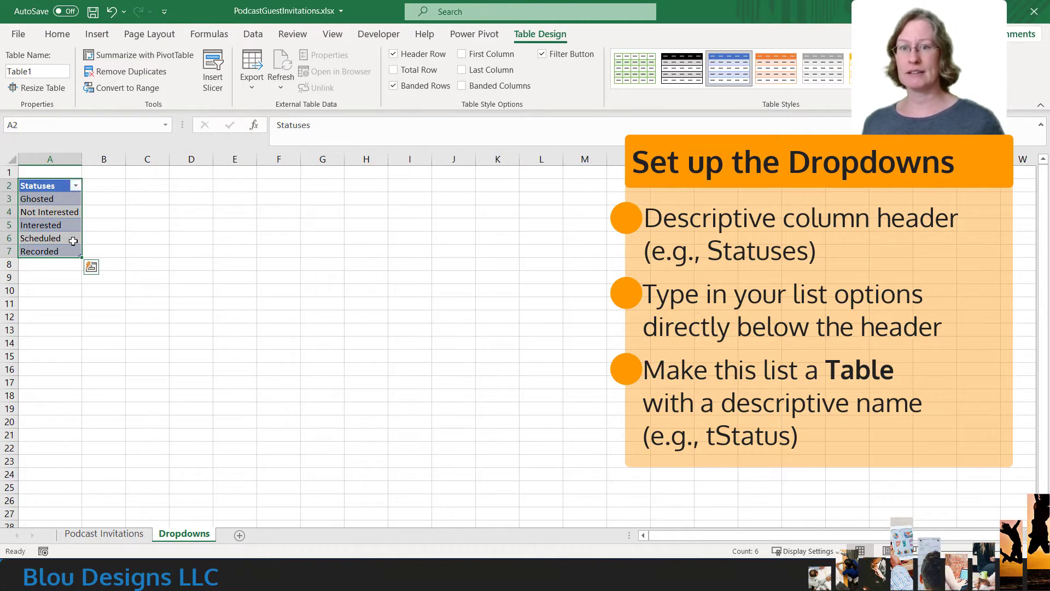
click(136, 235)
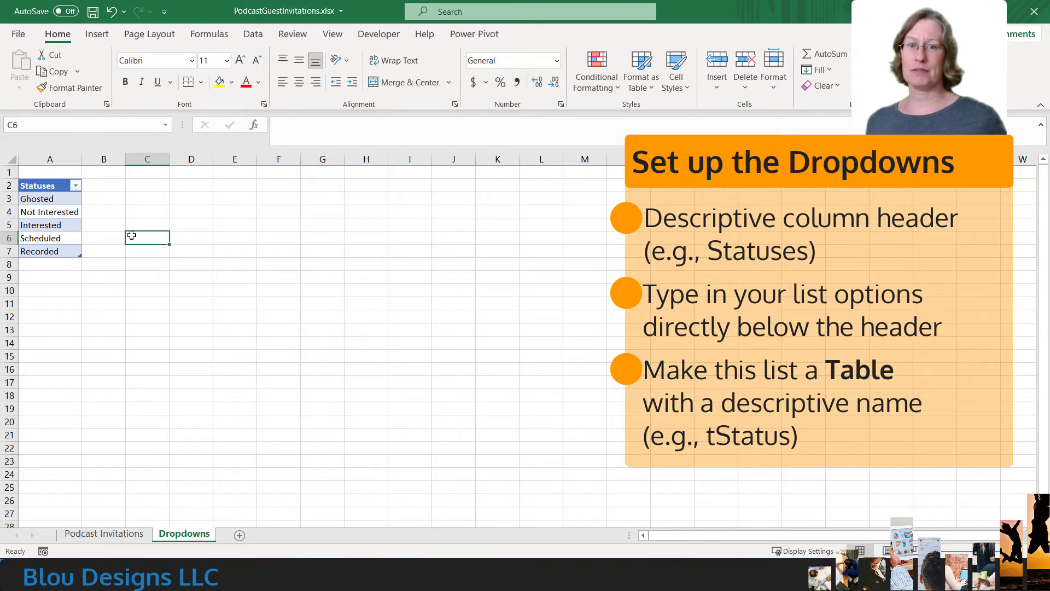
Name the status list table "tStatus".
click(69, 225)
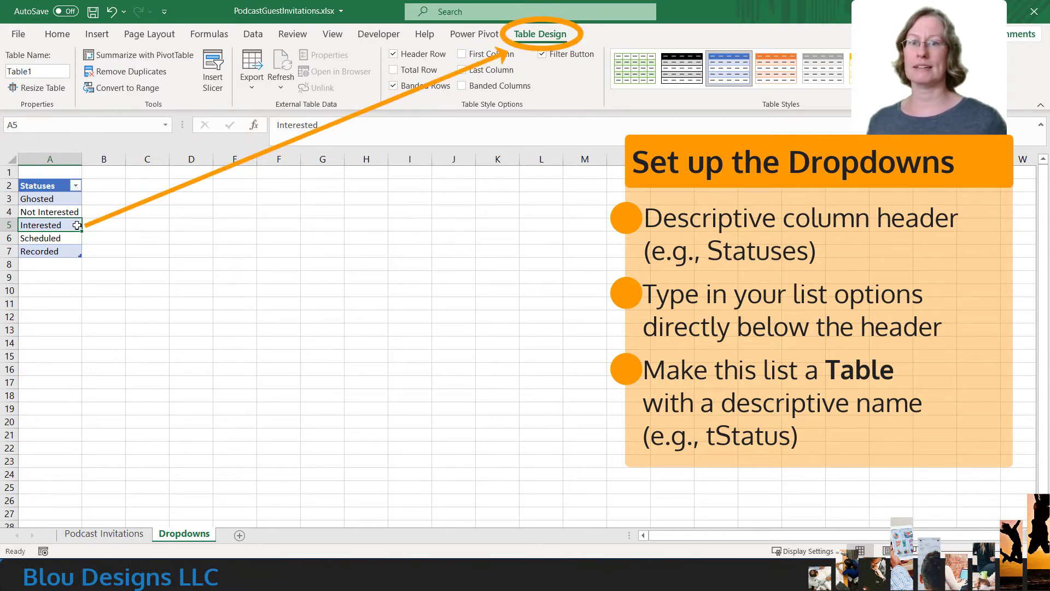
click(55, 71)
text(tStatus)
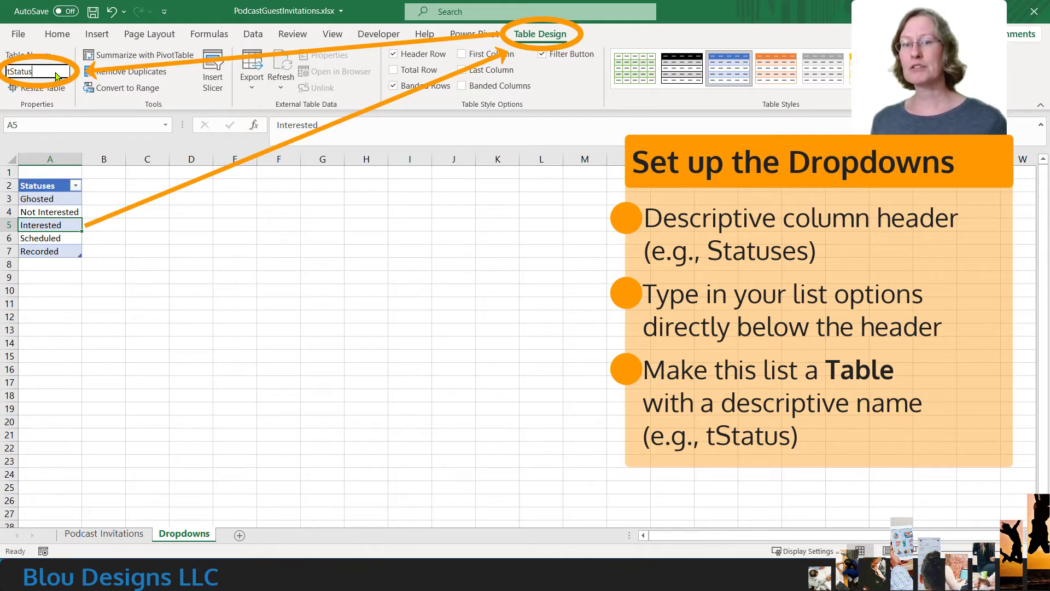
key(Return)
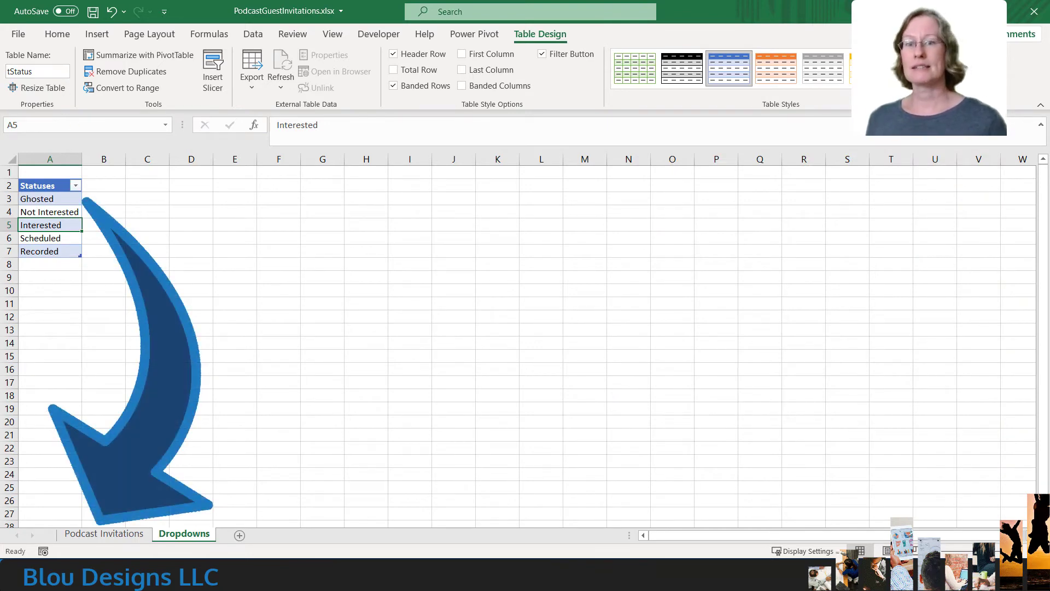
Convert the range A2:E3 on the Podcast Invitations worksheet into a table with headers.
click(121, 535)
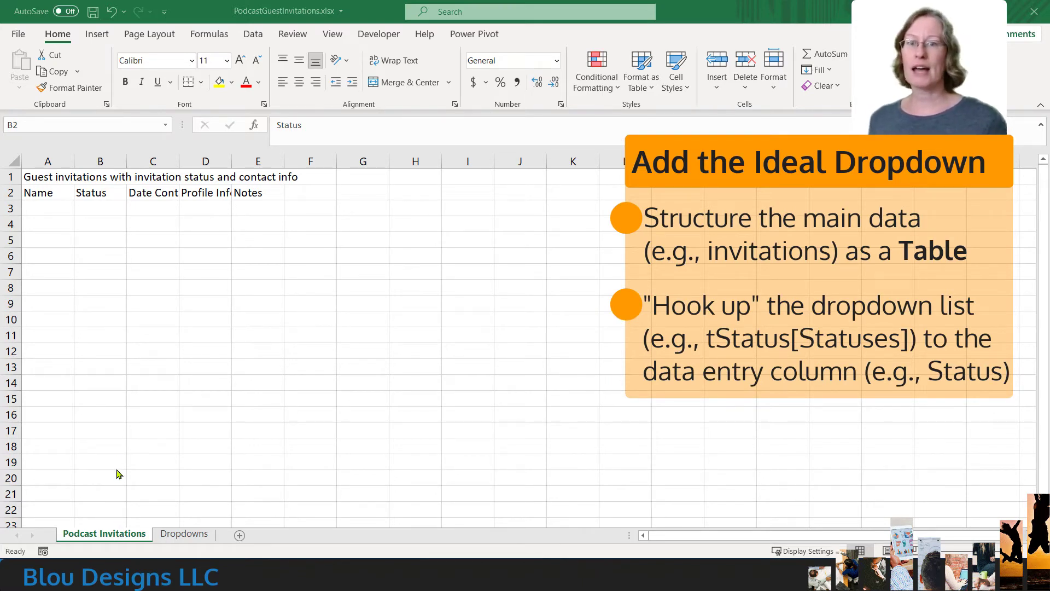
click(61, 191)
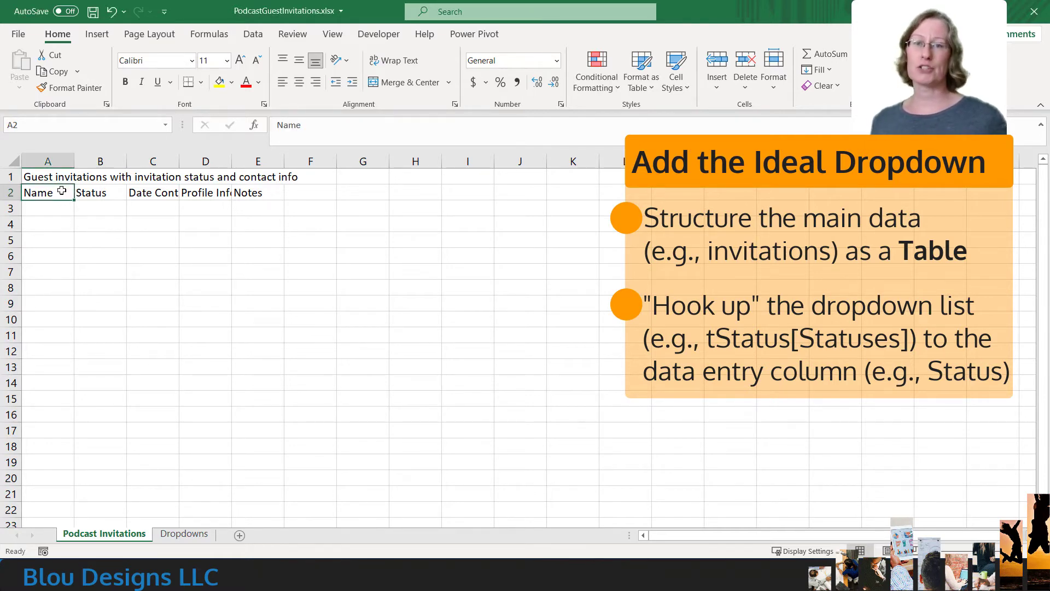
drag(62, 190, 256, 212)
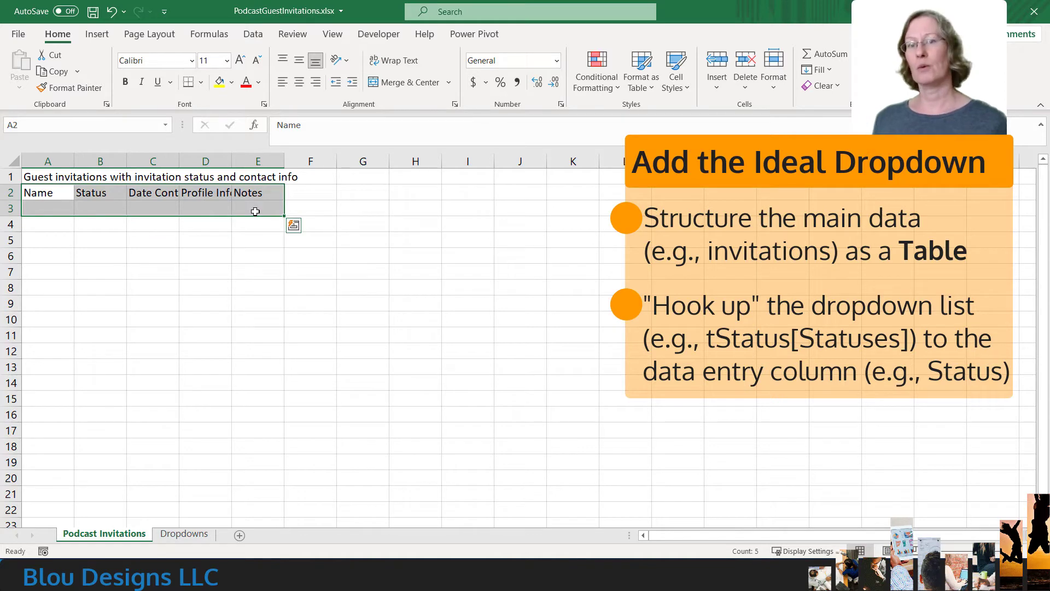
click(98, 35)
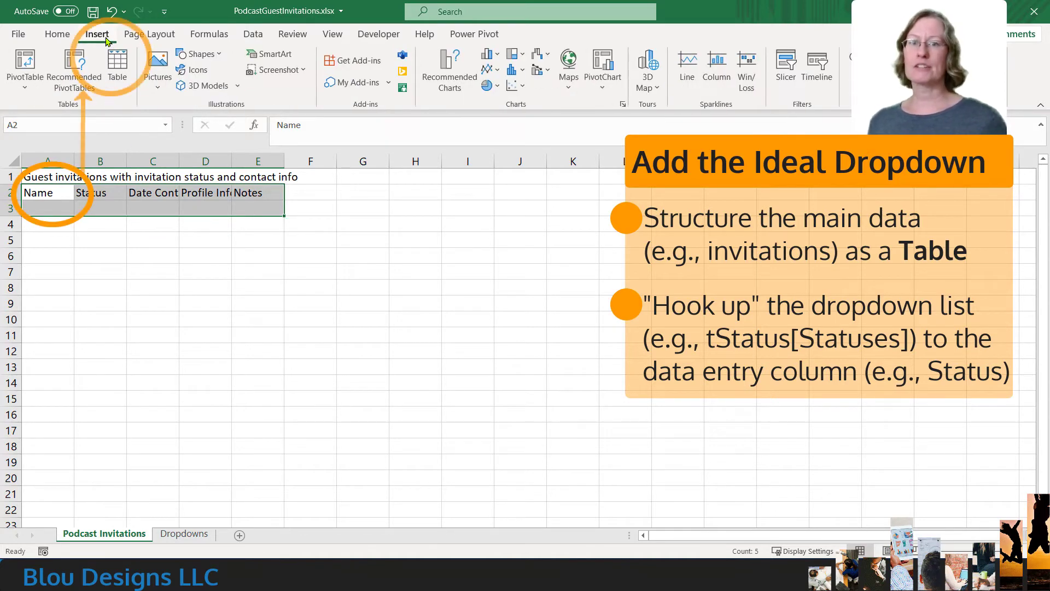
click(118, 65)
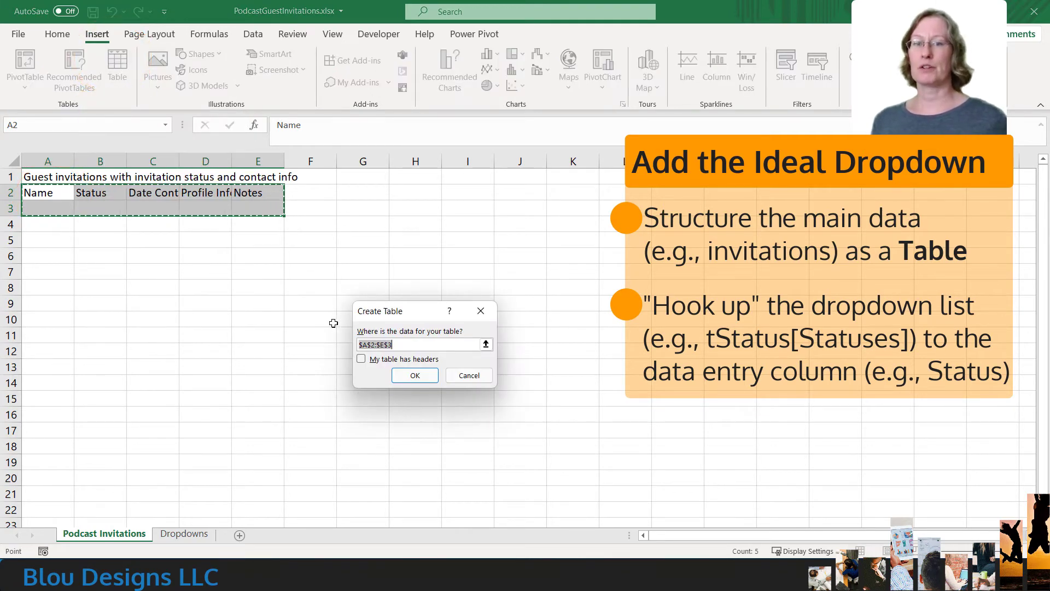
click(362, 359)
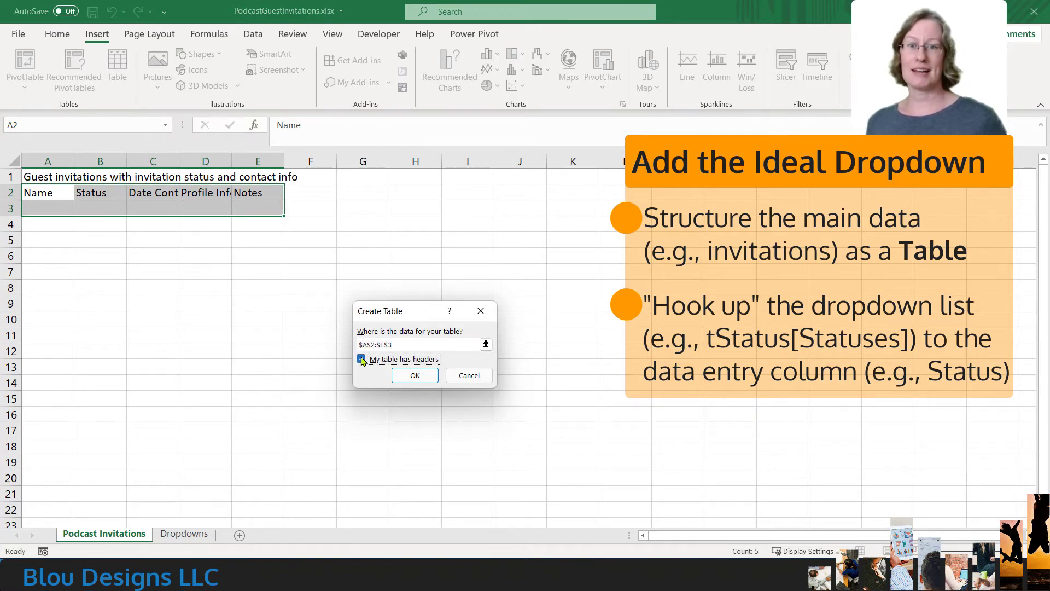
click(401, 378)
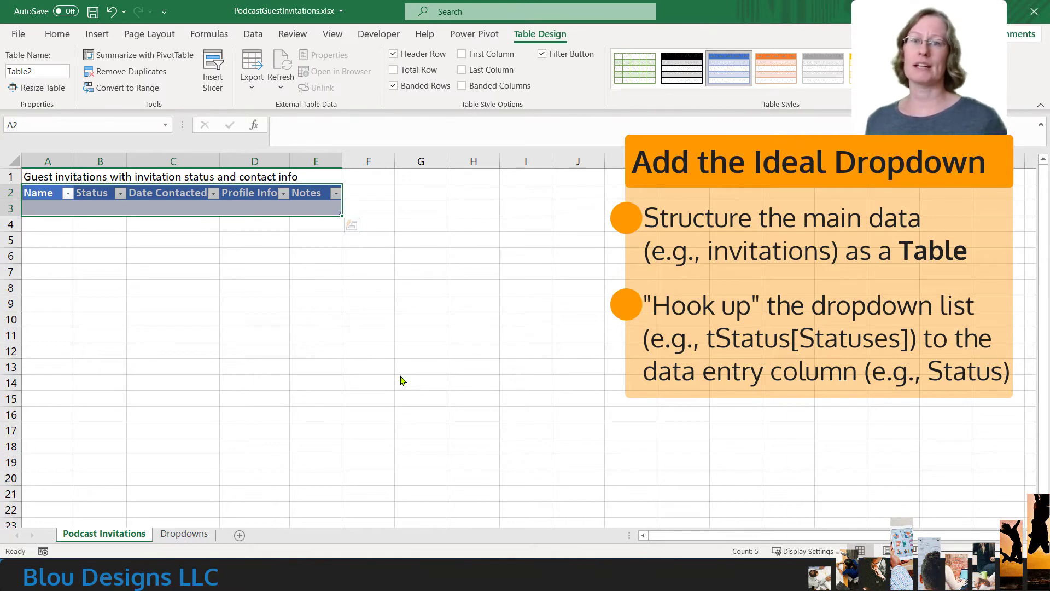
click(363, 291)
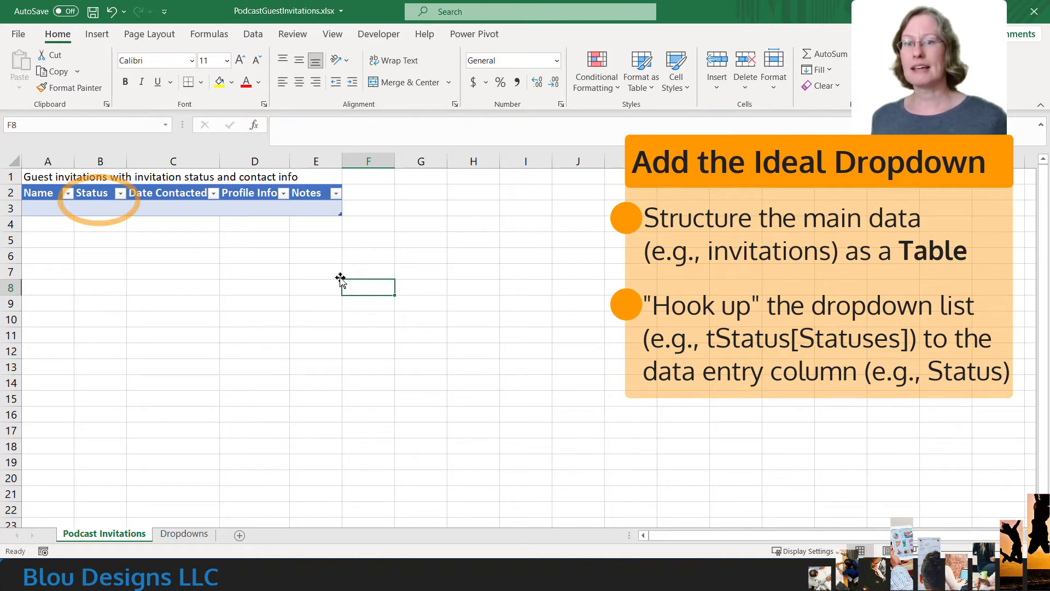
Start a data validation rule for Status cell B3 that allows values from a List.
click(114, 209)
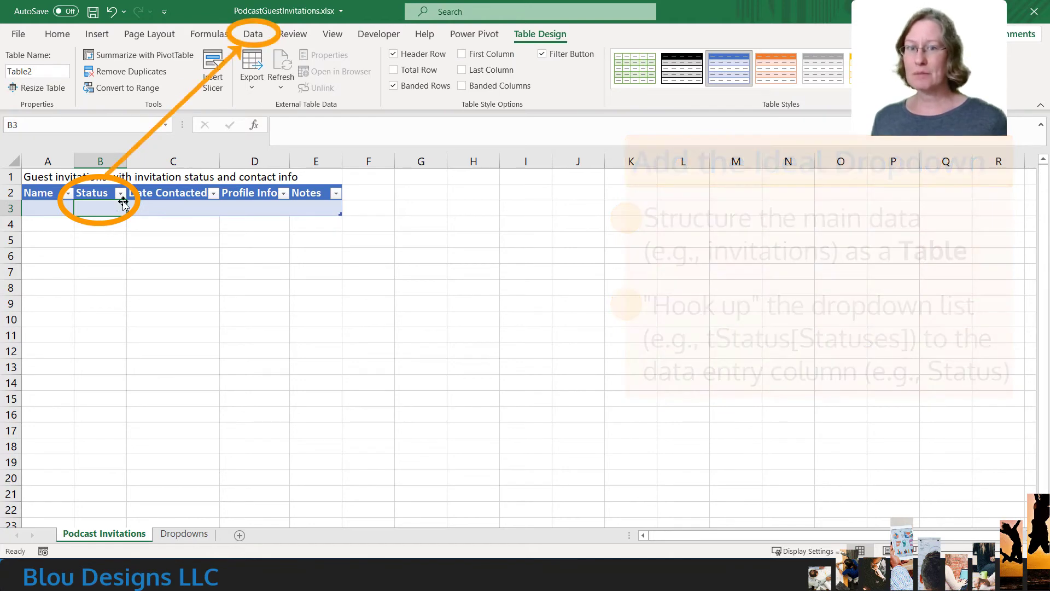
click(249, 36)
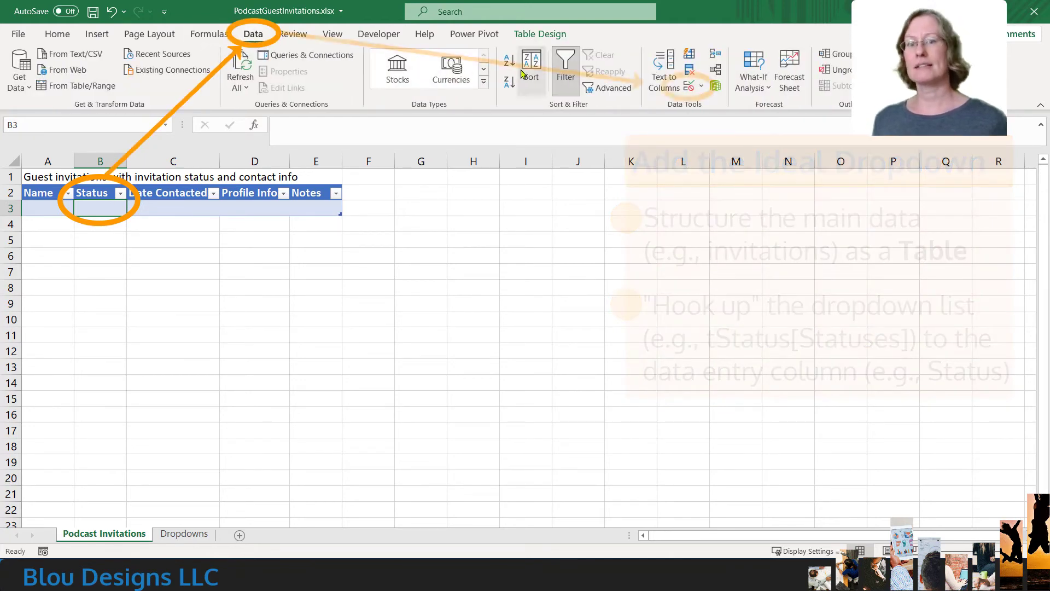
click(697, 91)
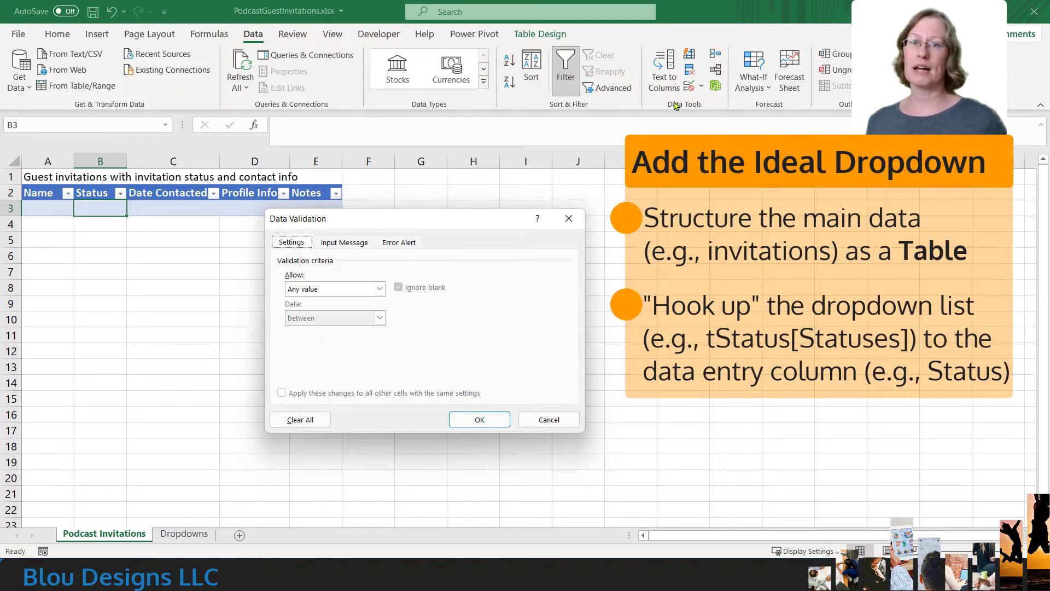
click(380, 288)
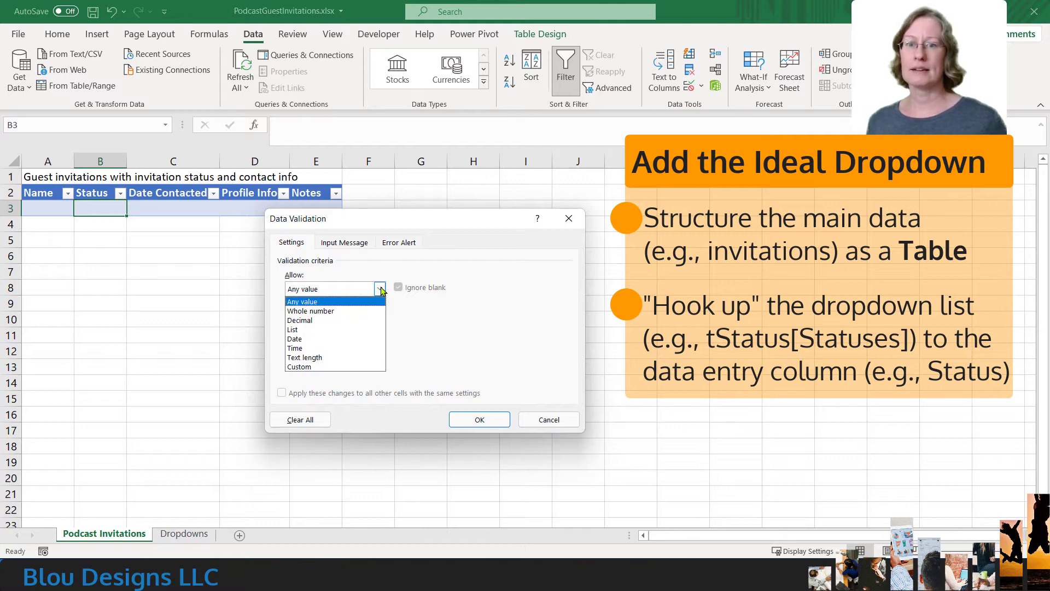
click(361, 329)
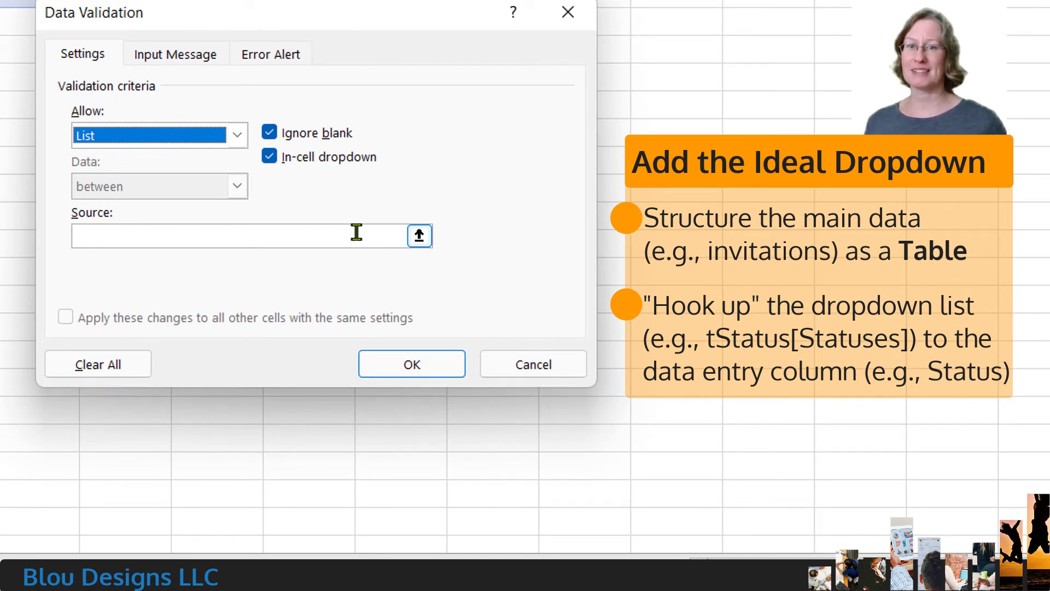
Set the validation list source to =INDIRECT("tStatus[Statuses]"), apply the rule and check the options offered in B3.
click(356, 233)
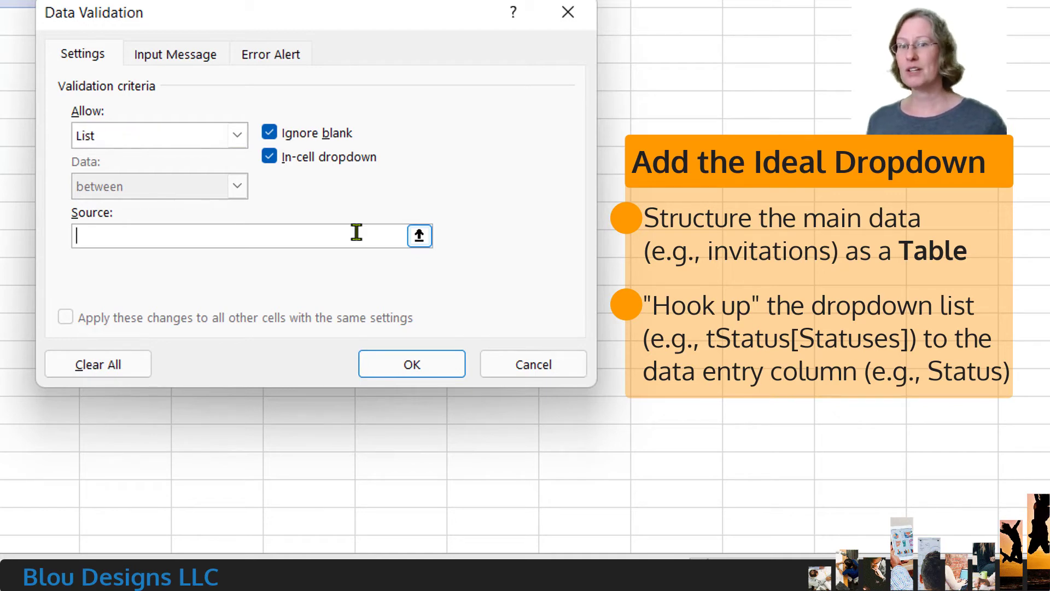
text(=)
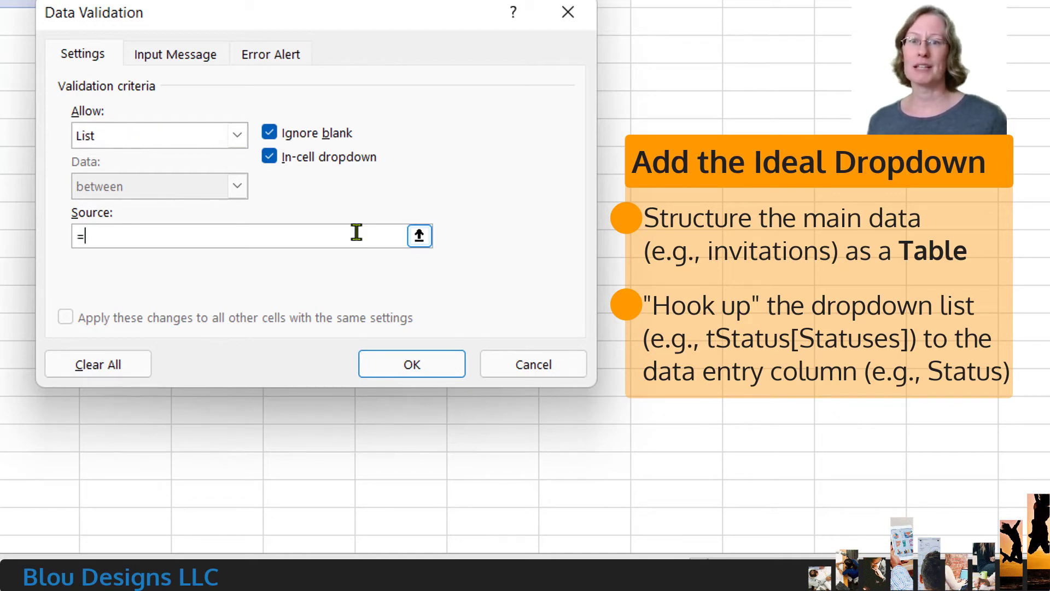
text(INDIRECT()
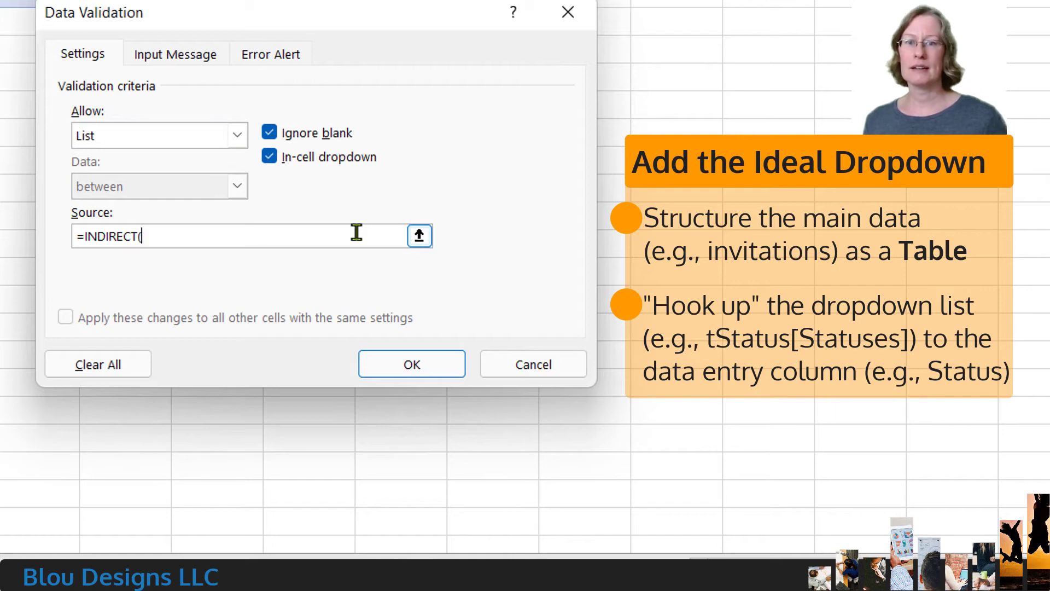
text("tStatus)
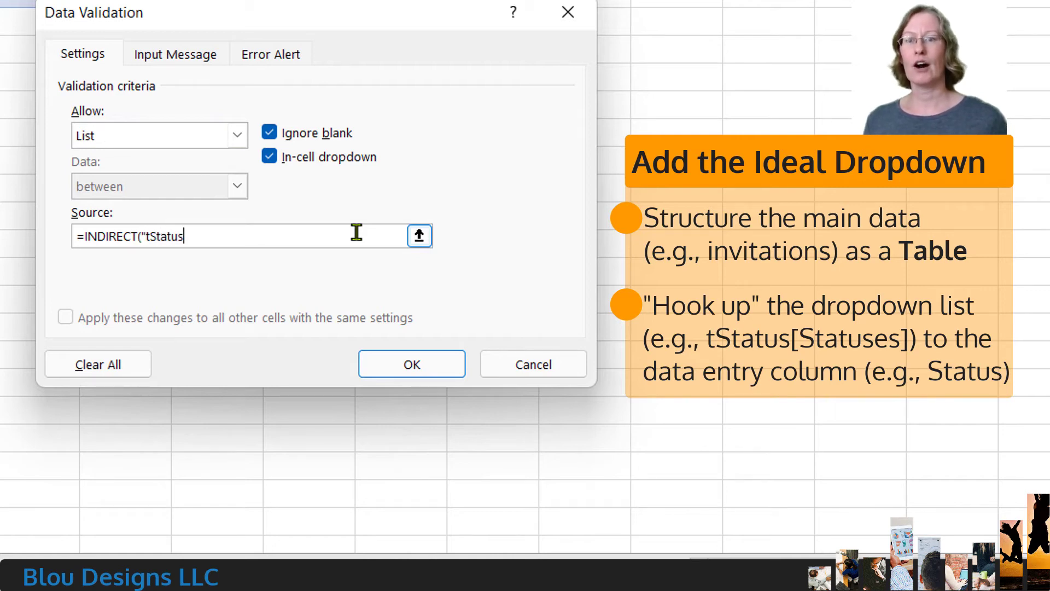
text([Statuses])
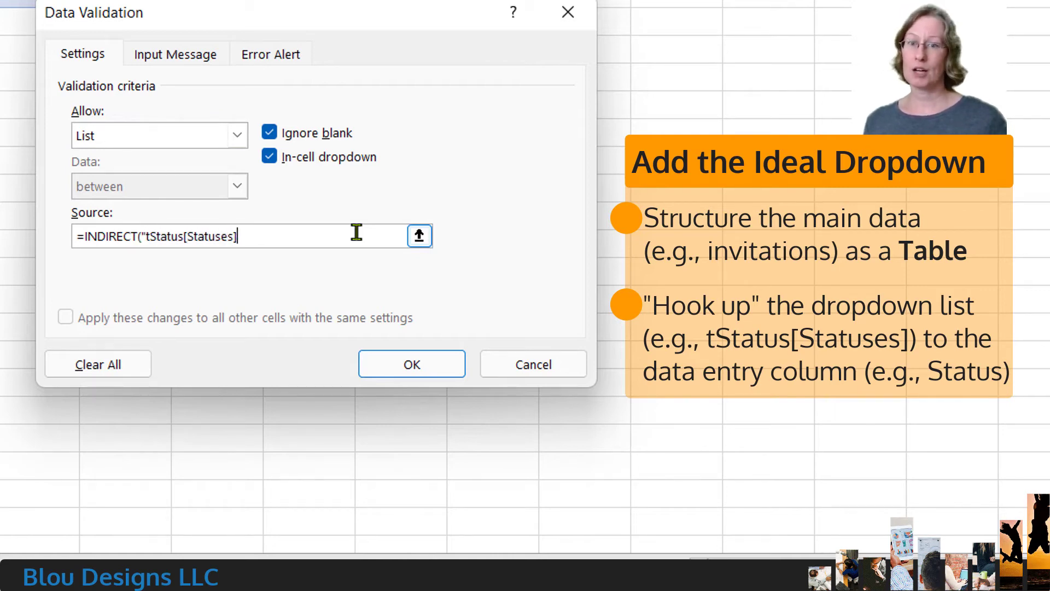
text("))
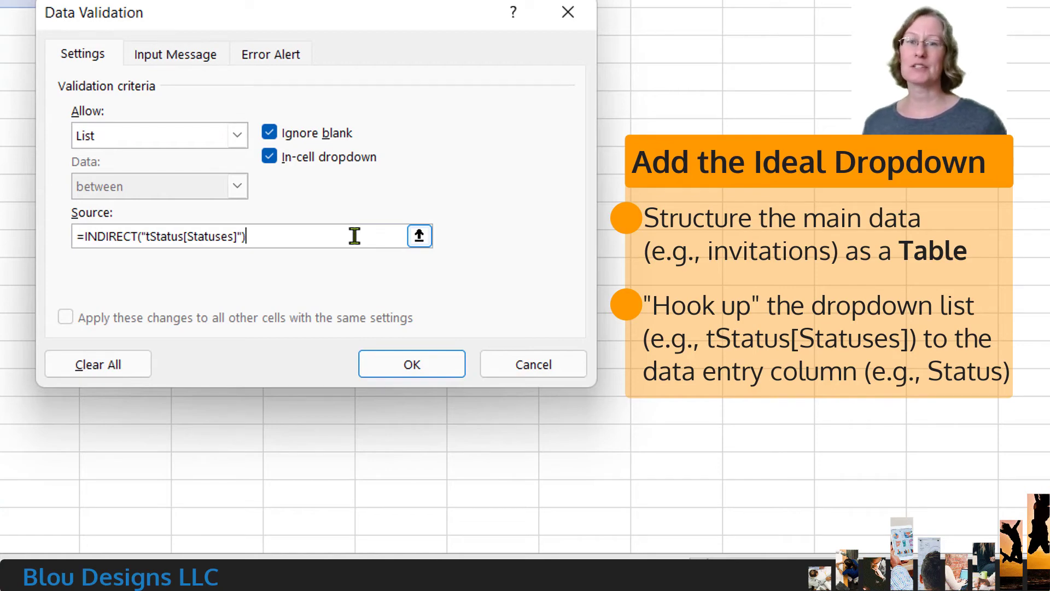
click(408, 364)
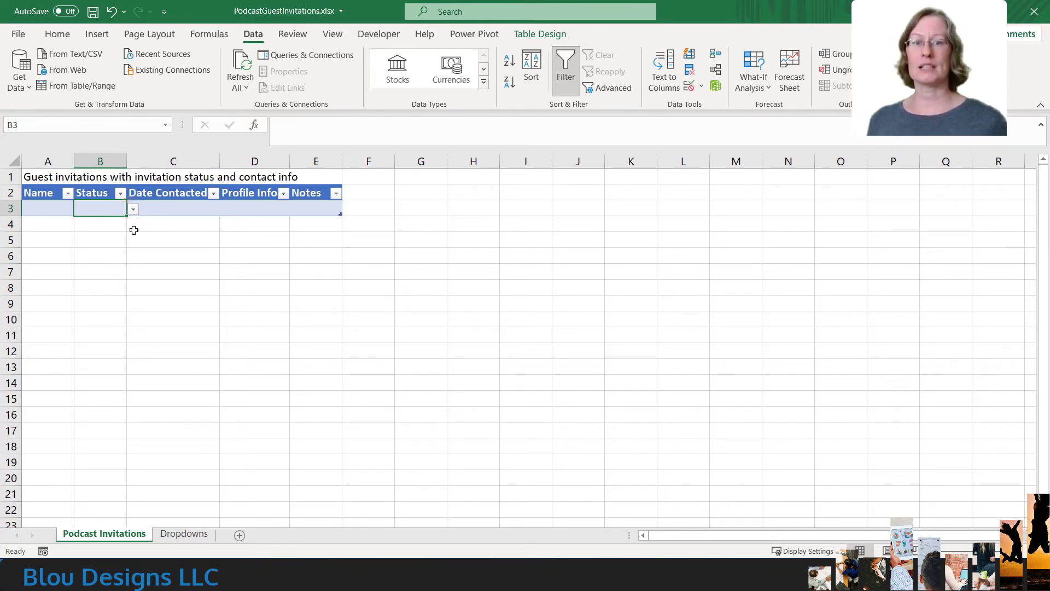
click(134, 209)
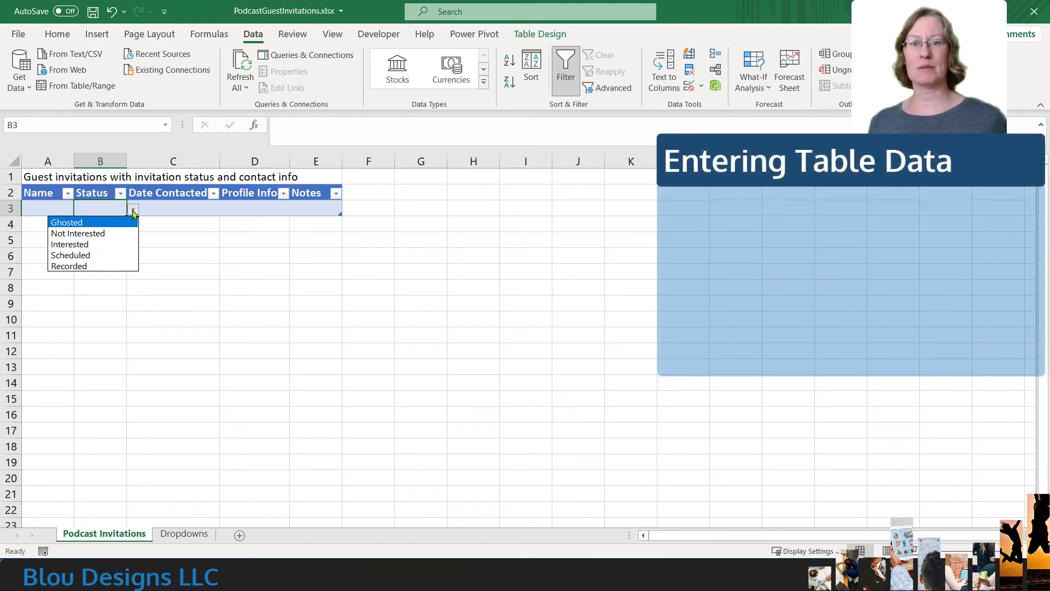
click(134, 211)
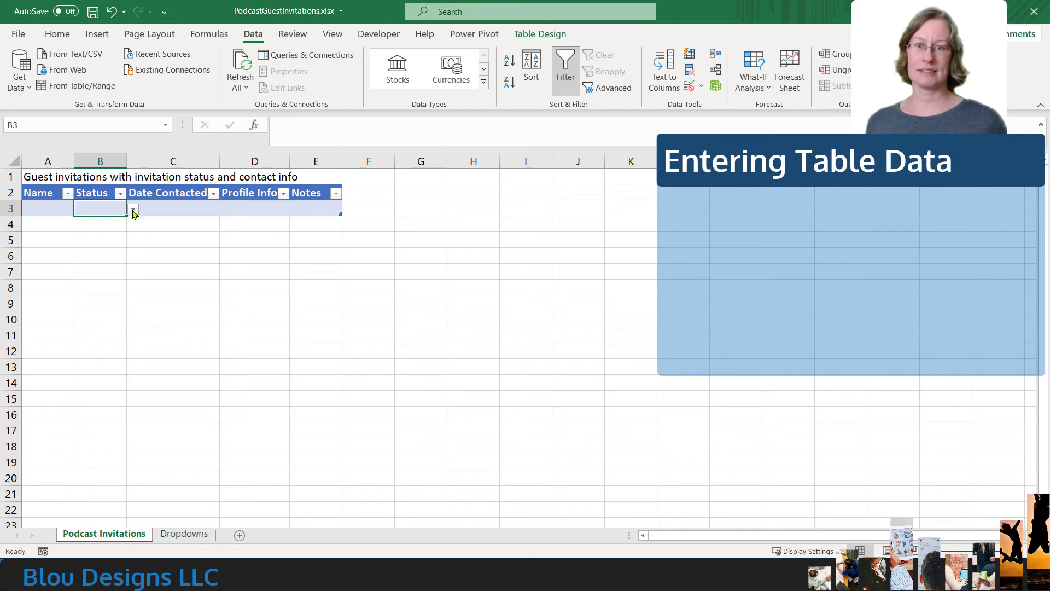
Fill in the first guest's name in A3 and choose Interested as the status in B3.
click(55, 212)
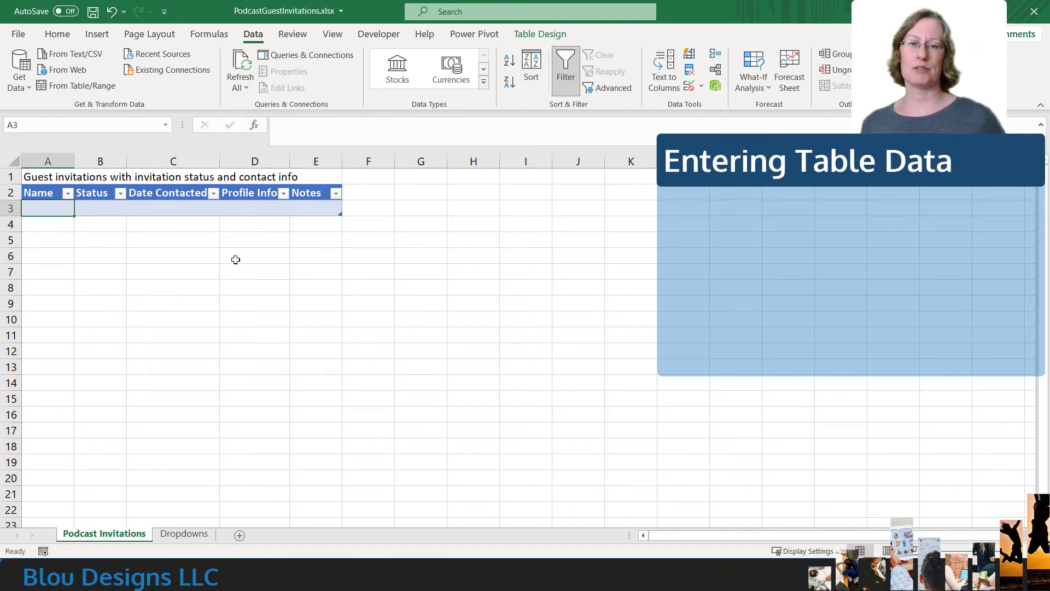
text(Barbara)
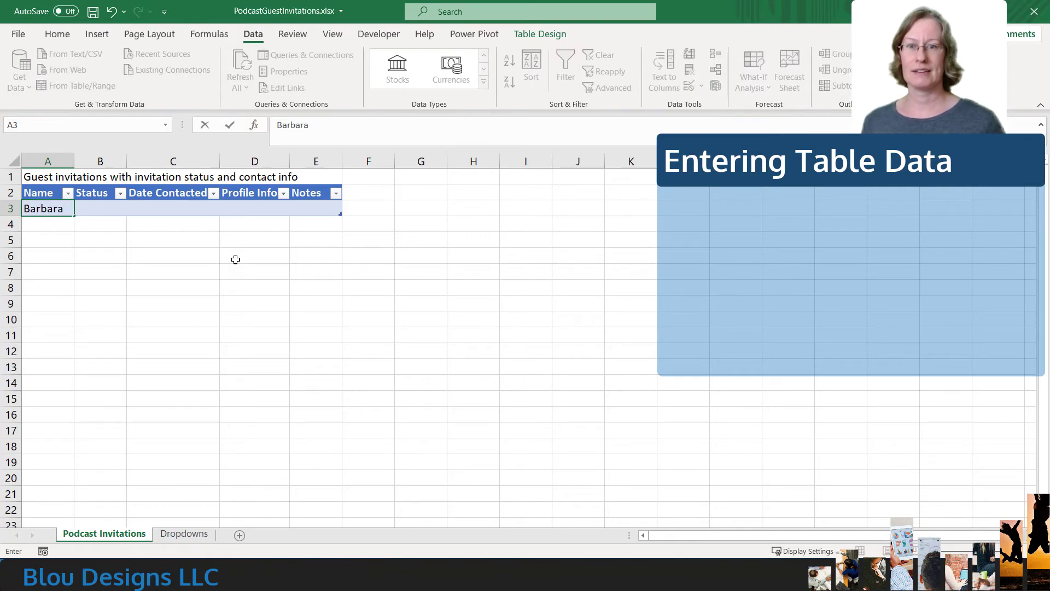
key(Tab)
click(134, 211)
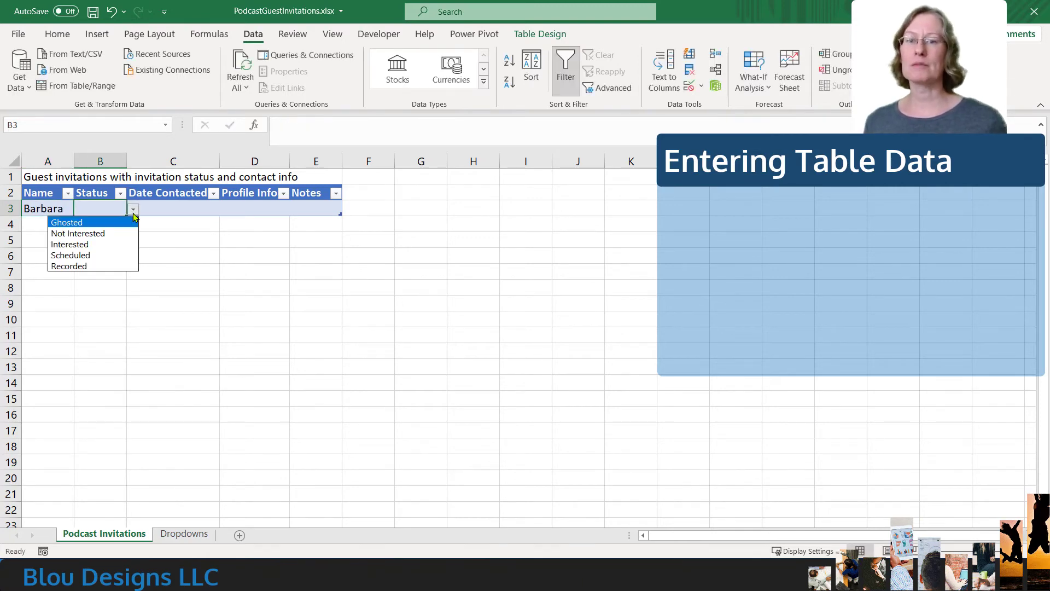
click(116, 247)
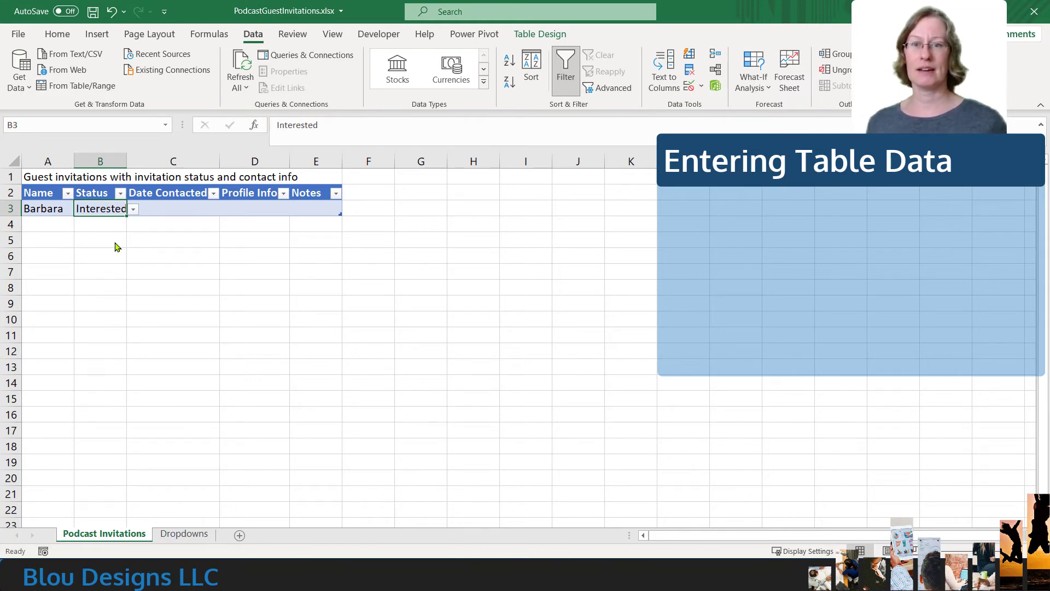
Add the second guest's name in A4, directly below the table, and choose Interested as the status in B4.
click(55, 226)
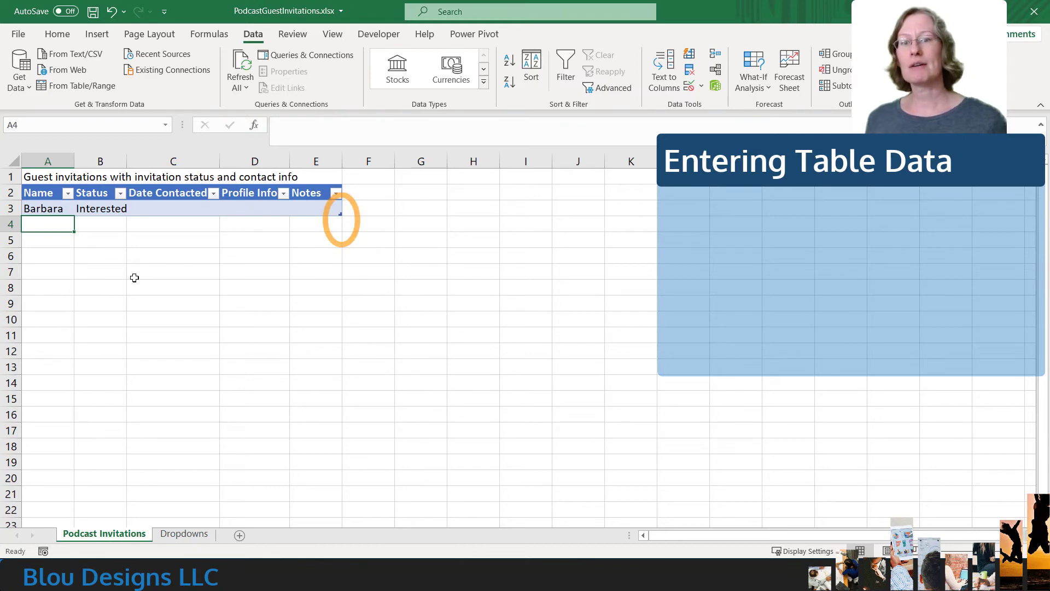
text(Nei)
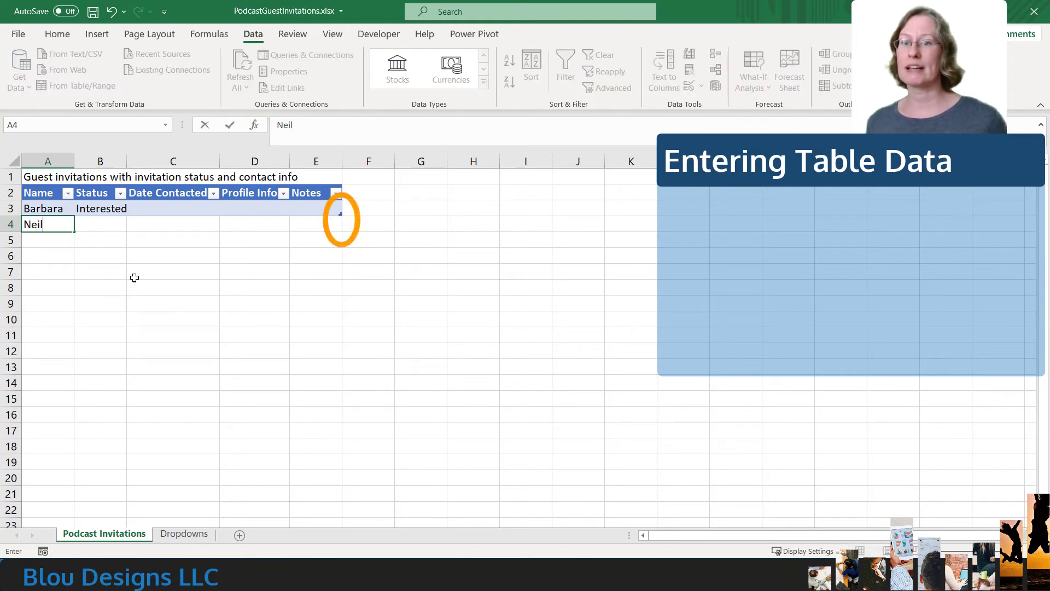
text(l)
key(Tab)
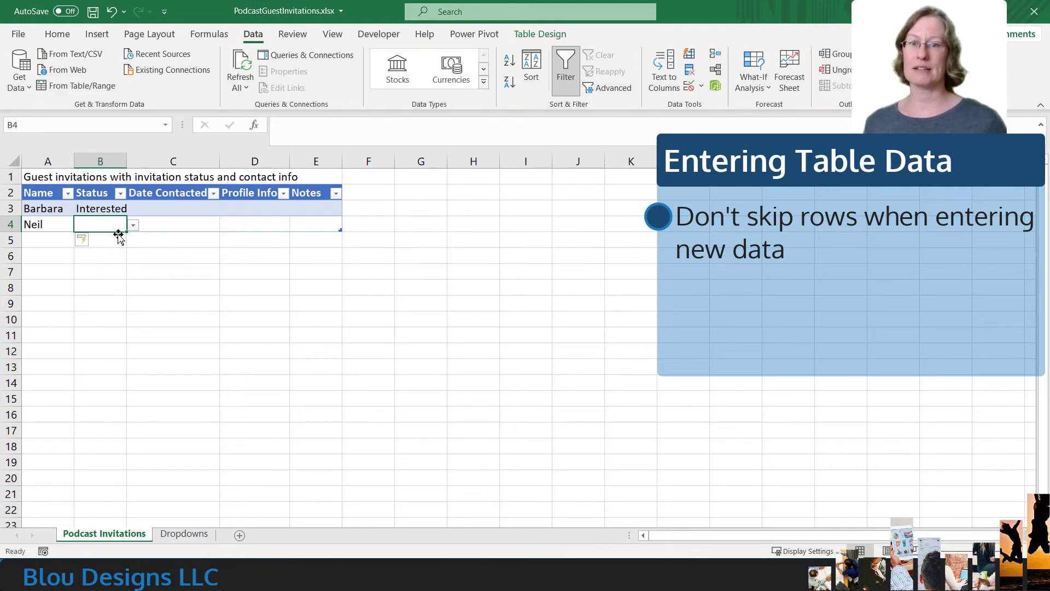
click(134, 226)
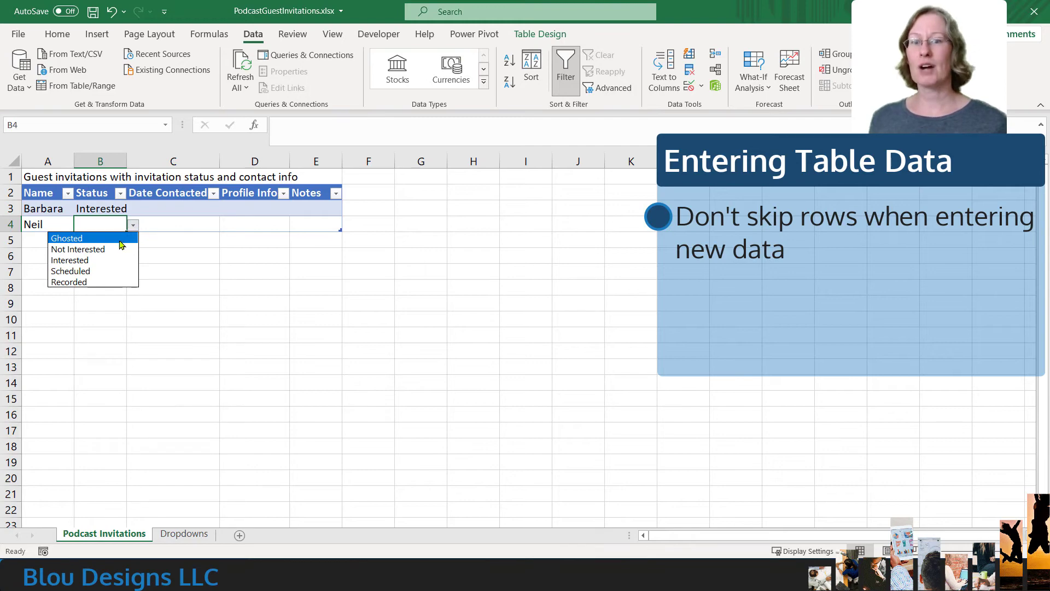
click(121, 261)
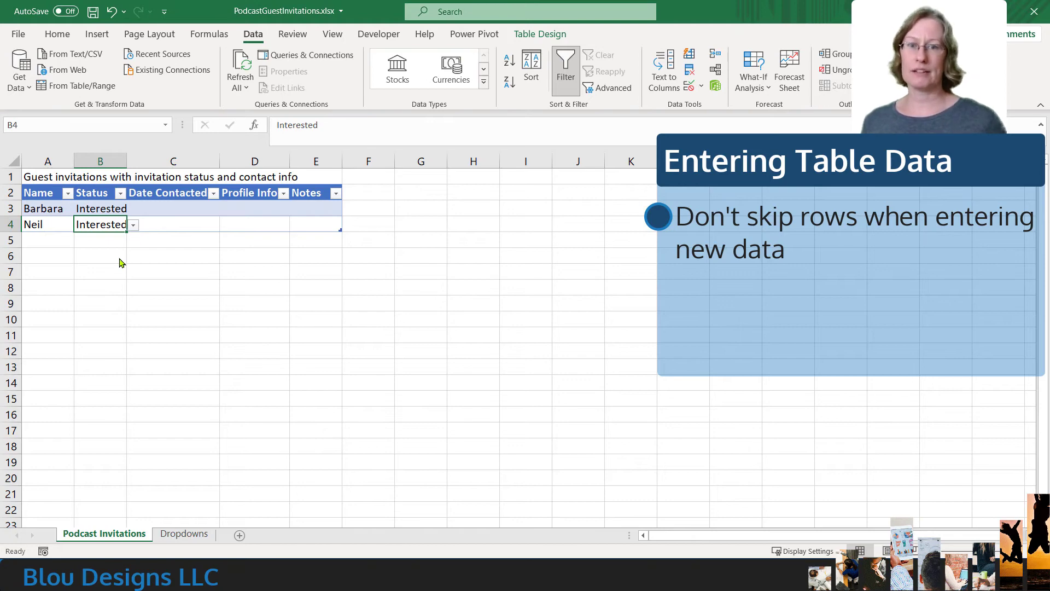
click(110, 254)
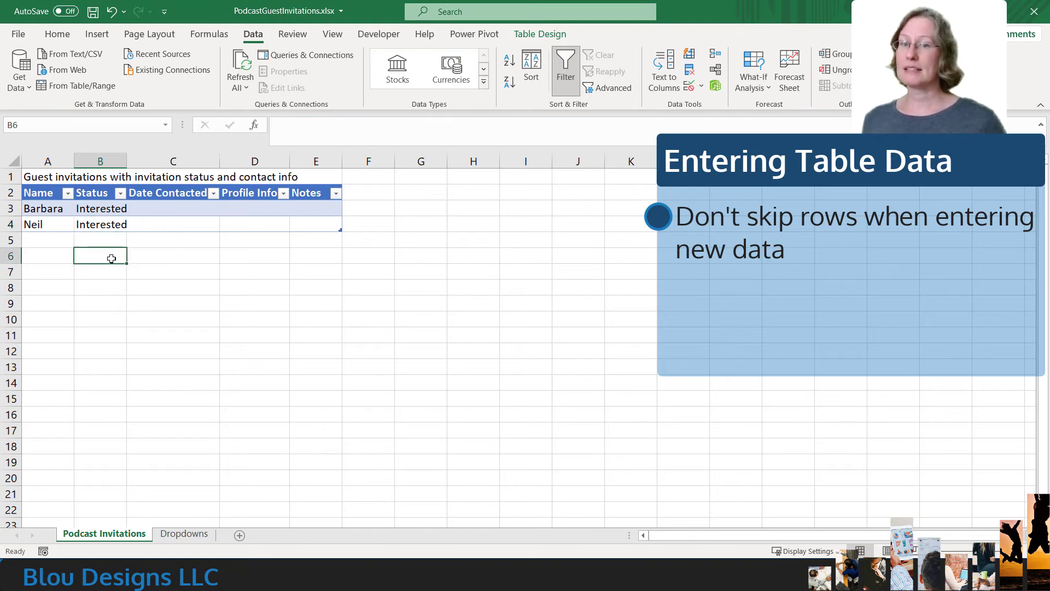
click(110, 240)
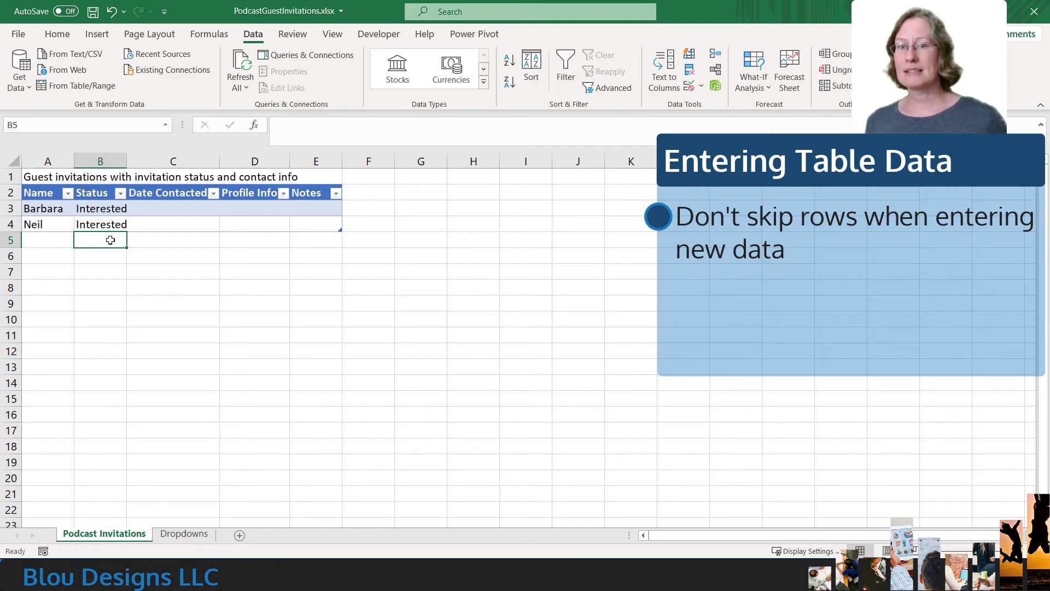
click(109, 320)
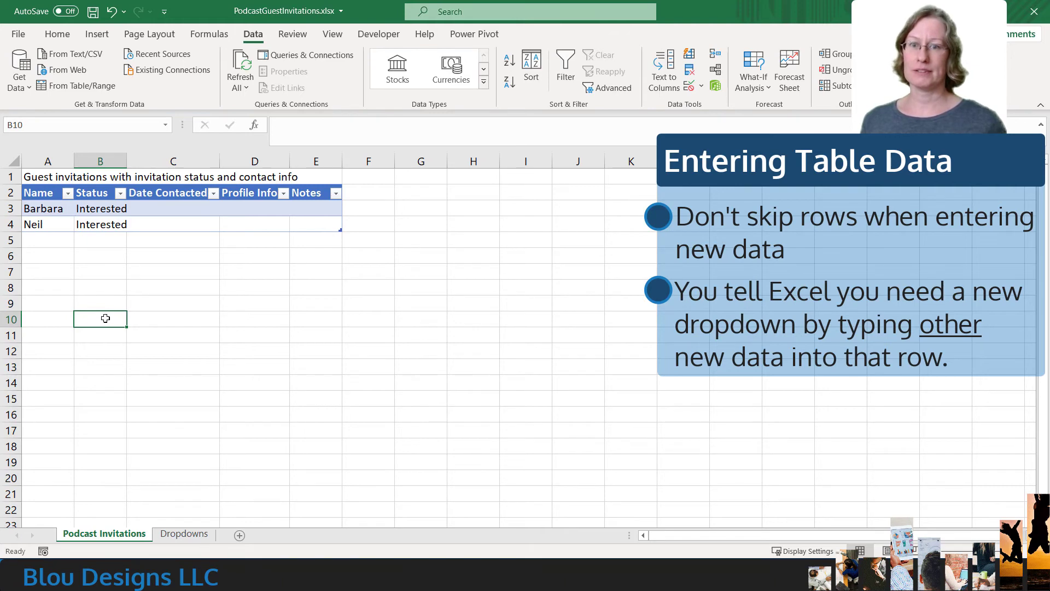
Add the third guest's name in A5 and enter Interested as the status in B5.
click(55, 239)
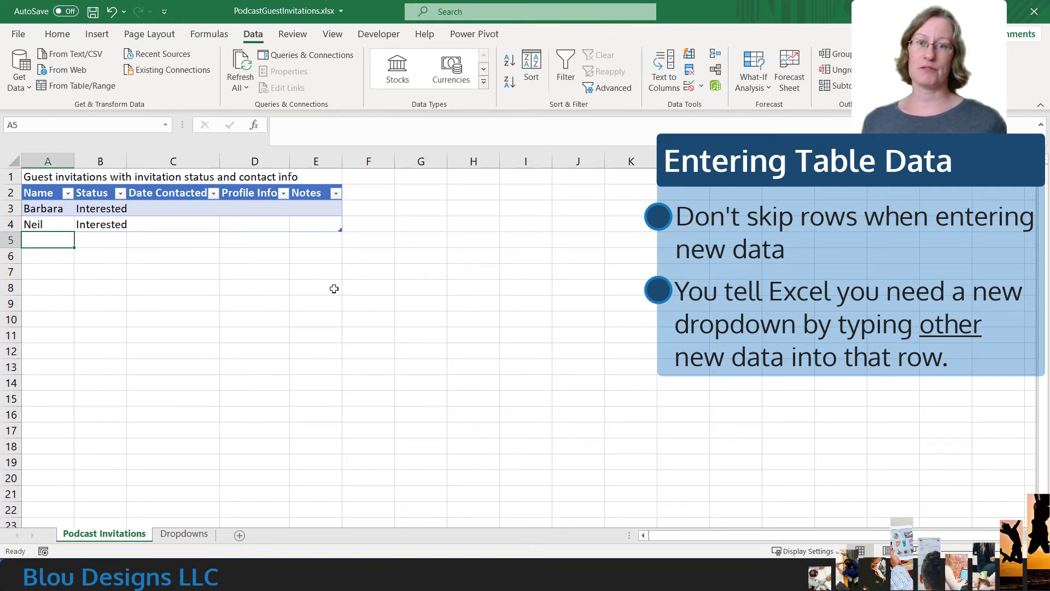
text(Ruth)
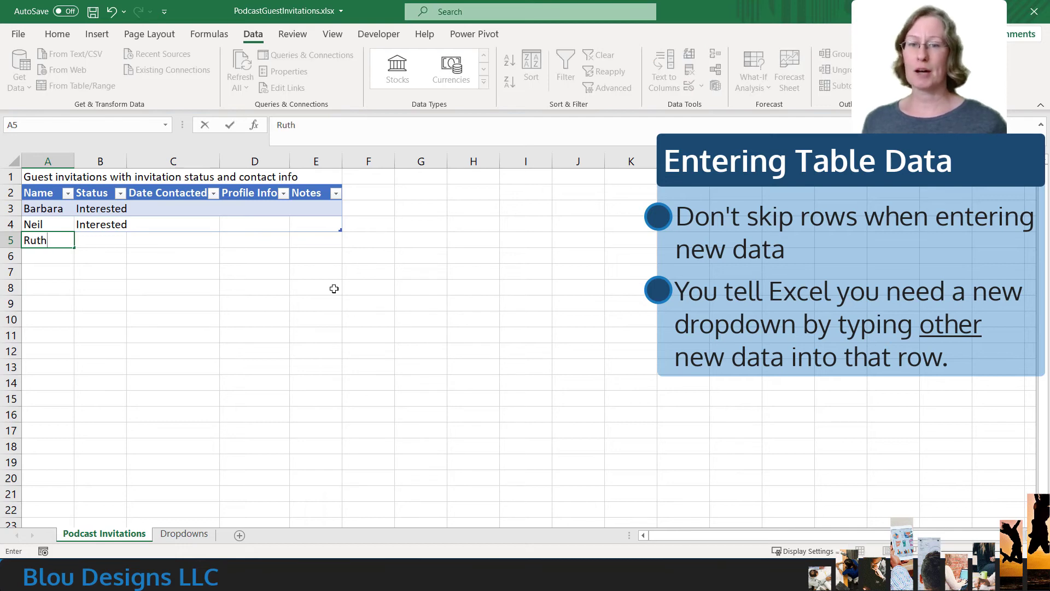
key(Tab)
text(Interested)
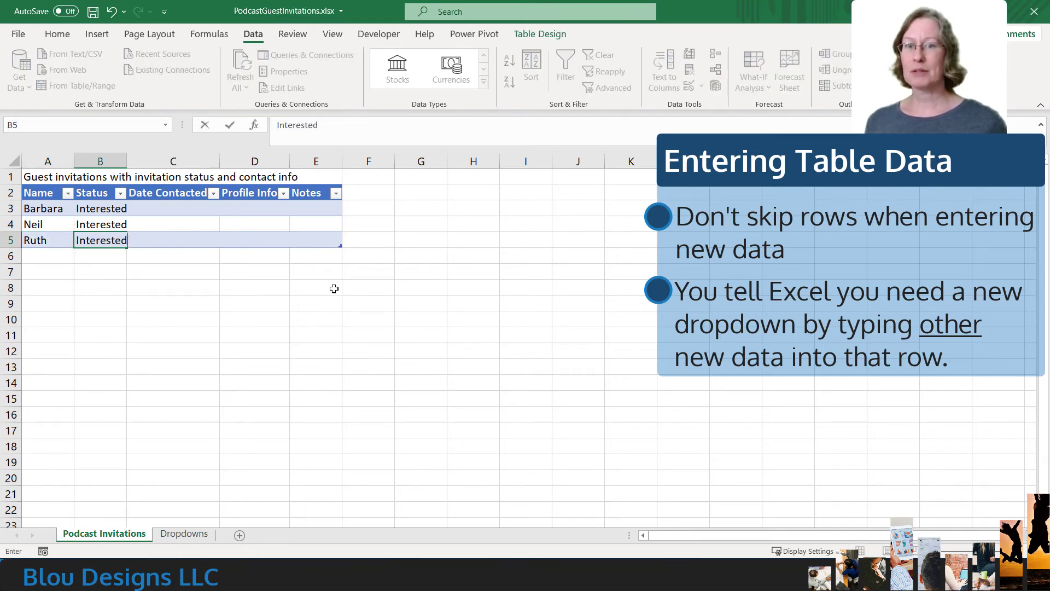
key(Tab)
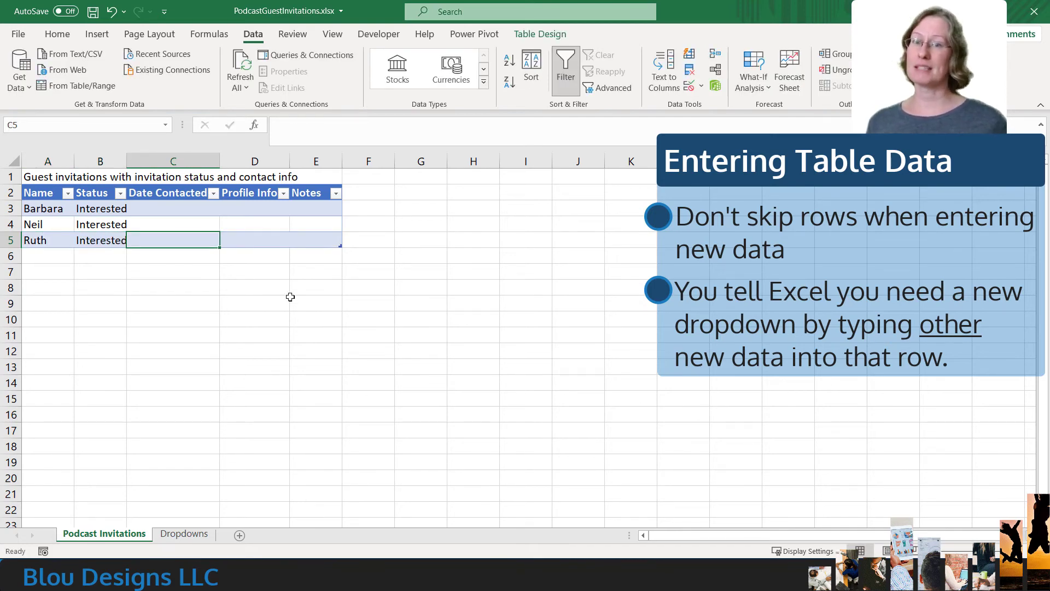
Add the fourth guest's name in A6 and try to enter the unlisted status Meh in B6.
click(56, 257)
text(Sean)
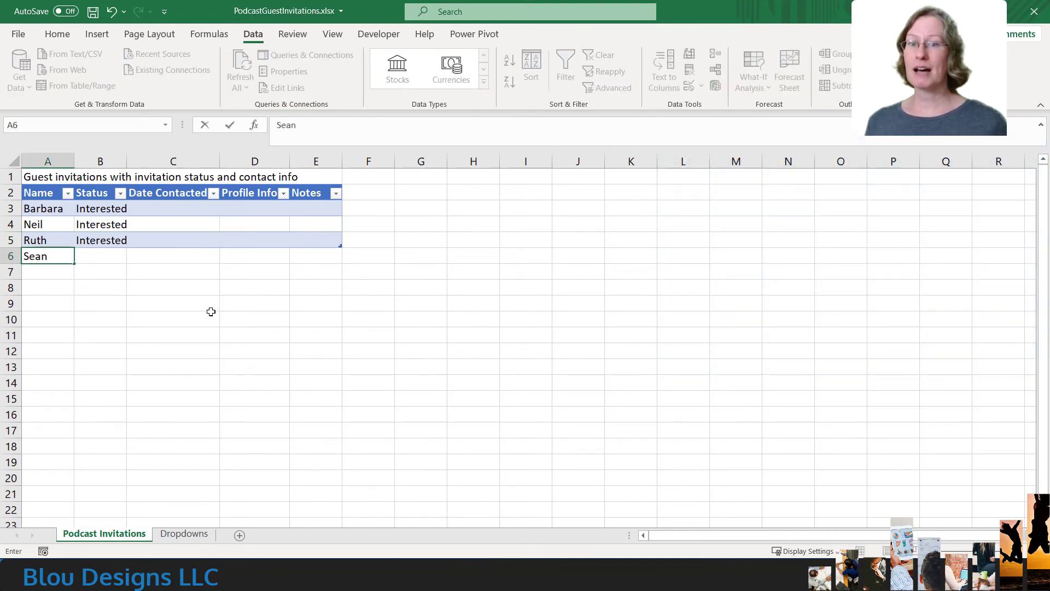
key(Tab)
text(Meh)
key(Return)
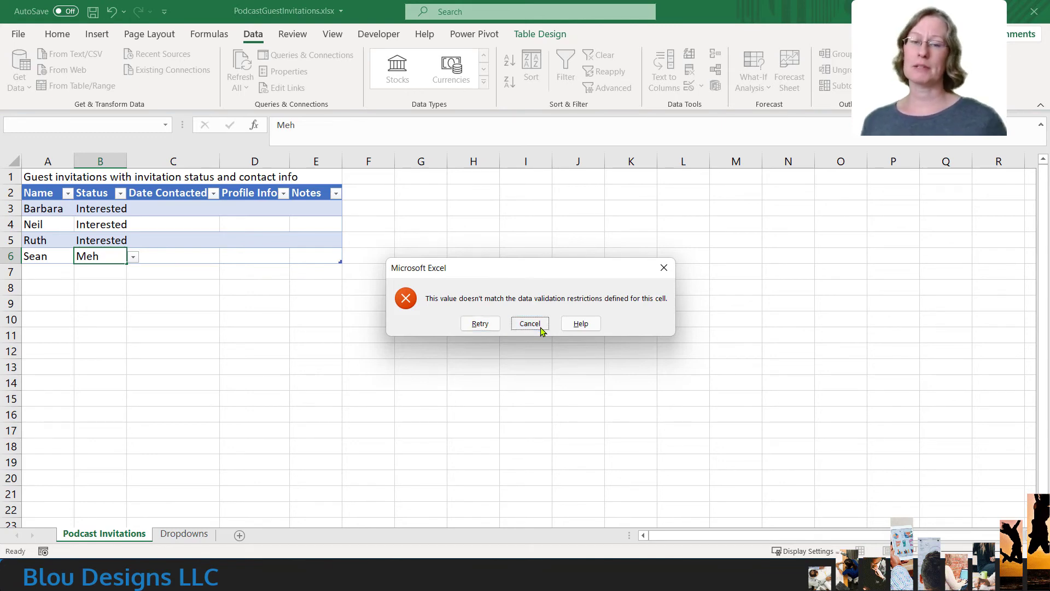
click(530, 324)
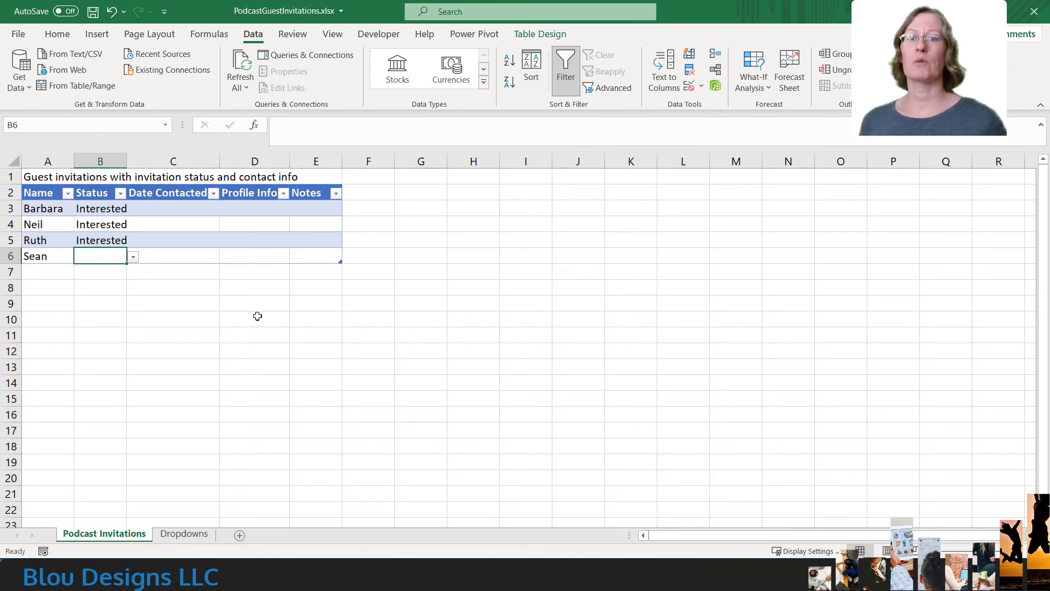
Clear the second guest's status in B4.
click(118, 227)
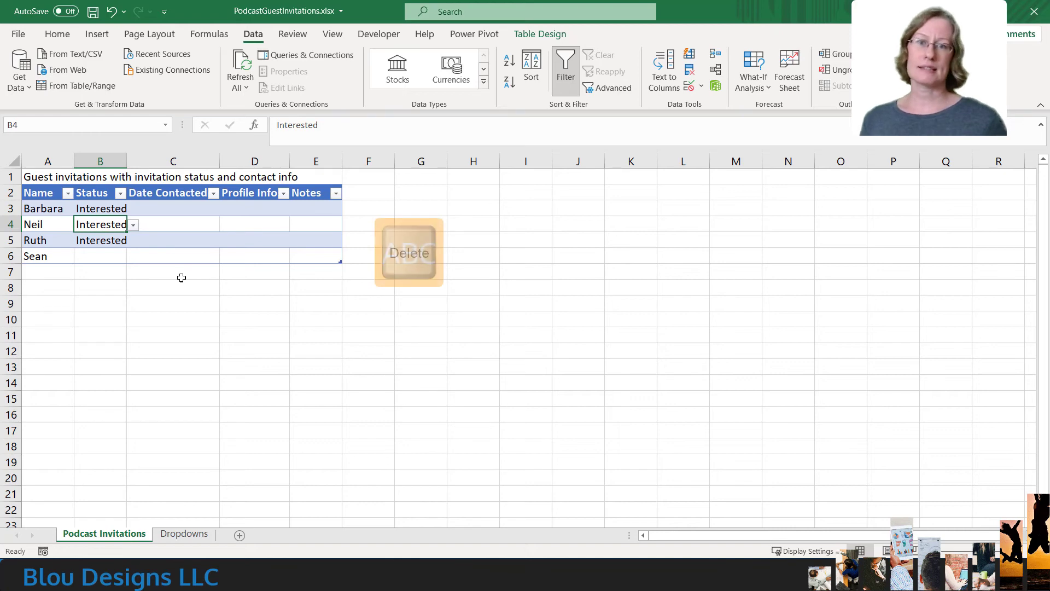
key(Delete)
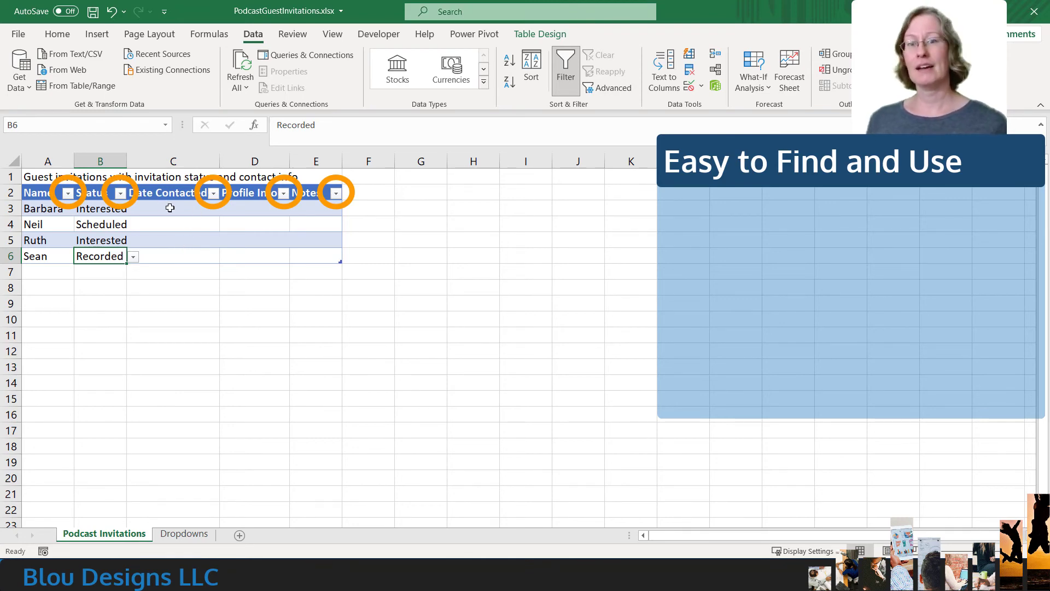
Sort the guest table by the Status column from A to Z, and re-sort it from Z to A.
click(121, 193)
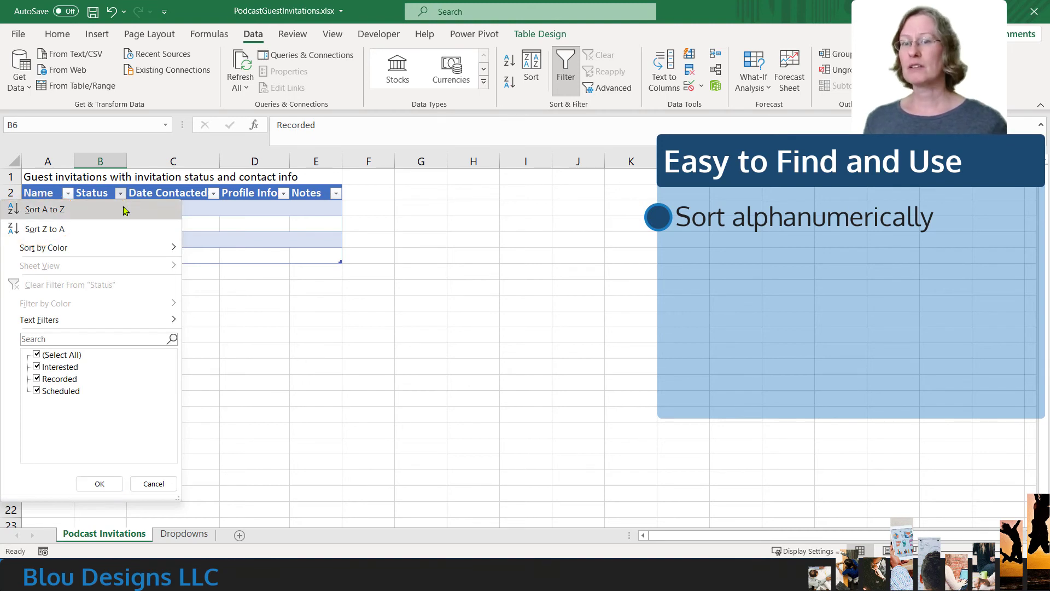
click(45, 209)
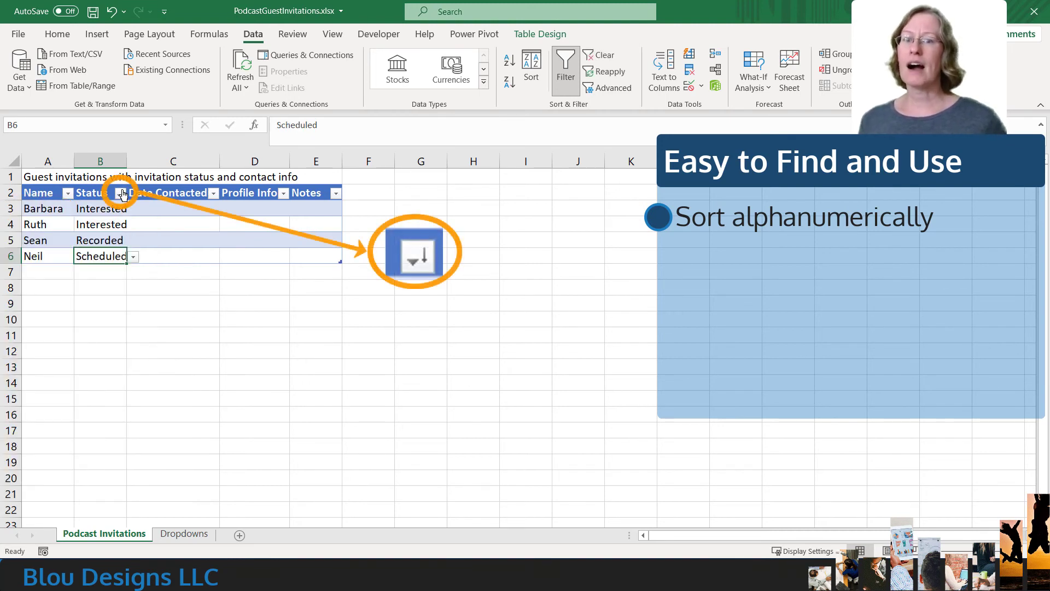
click(121, 194)
click(117, 228)
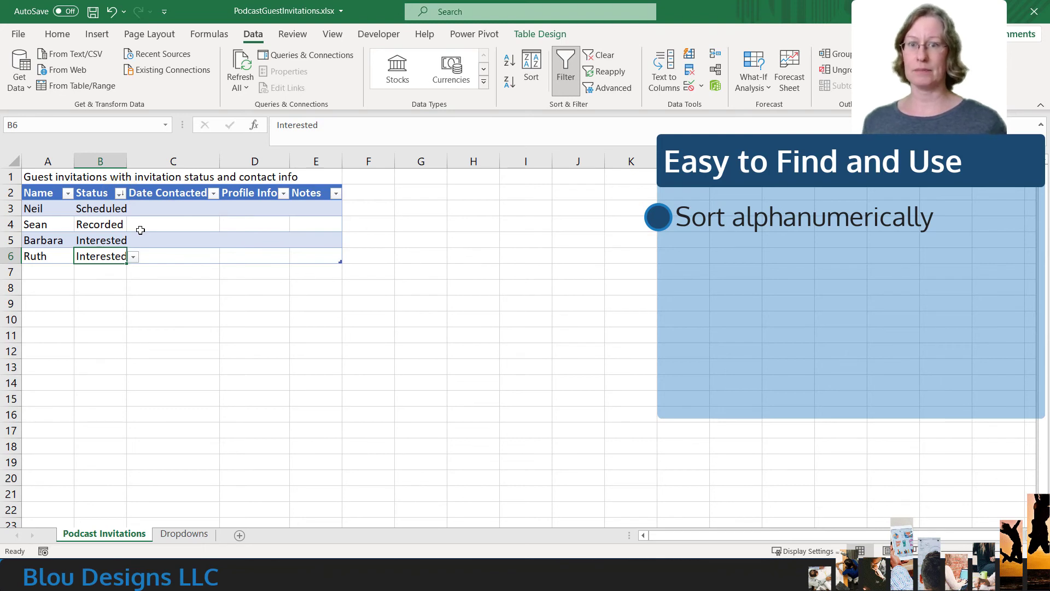
Filter the guest table's Status column to show only Interested.
click(120, 194)
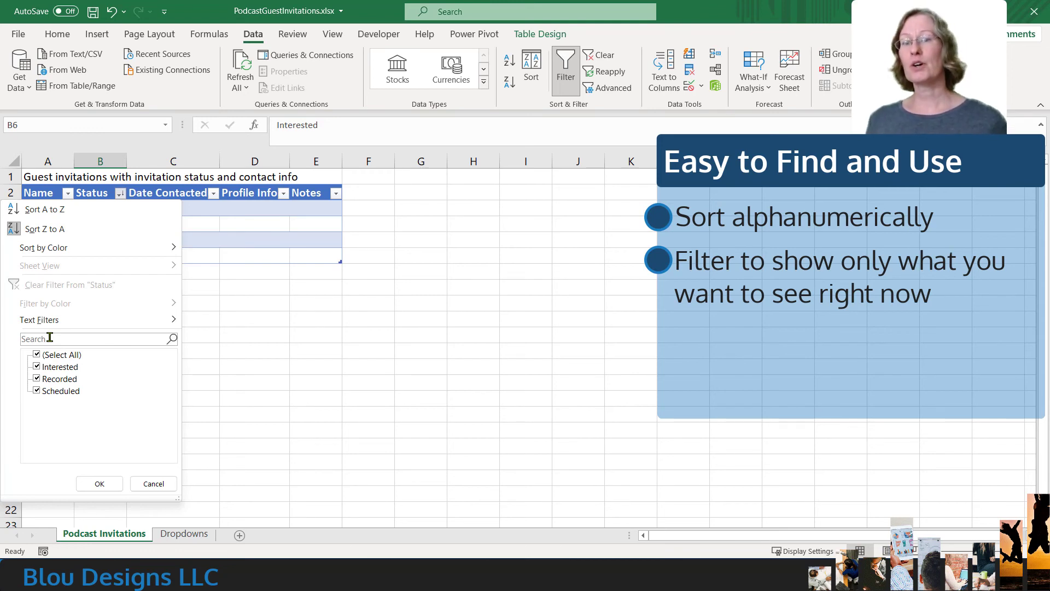
click(38, 354)
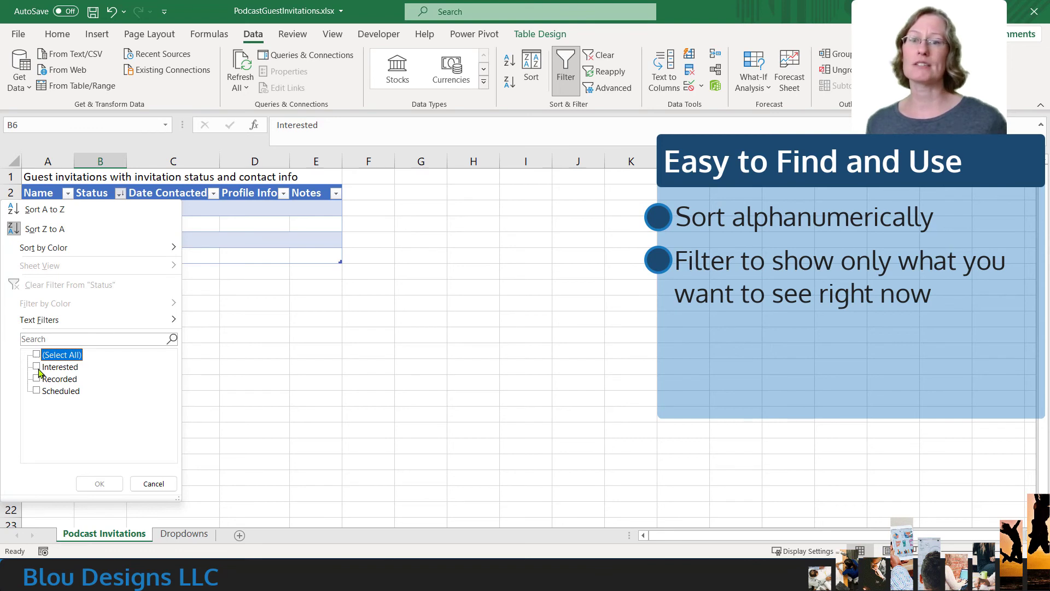
click(38, 367)
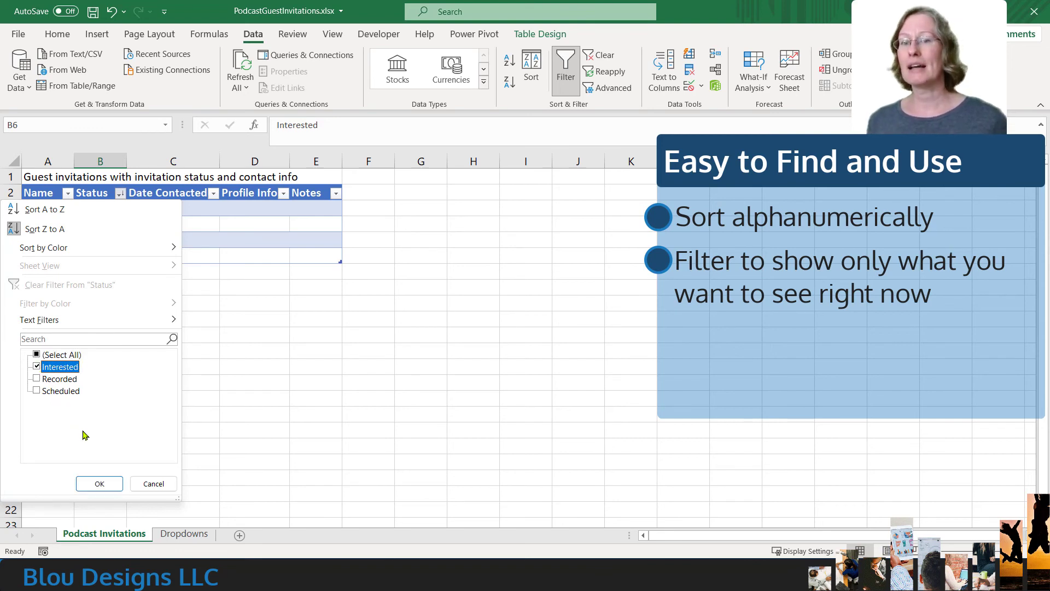
click(99, 485)
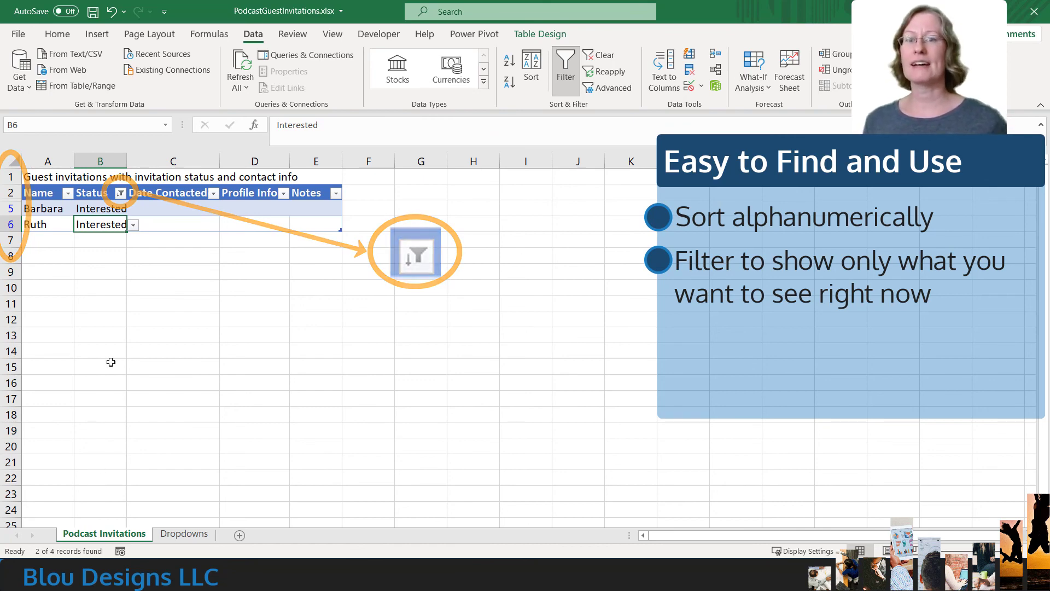
Clear the filter from the Status column and sort the guest table by Name from A to Z.
click(122, 195)
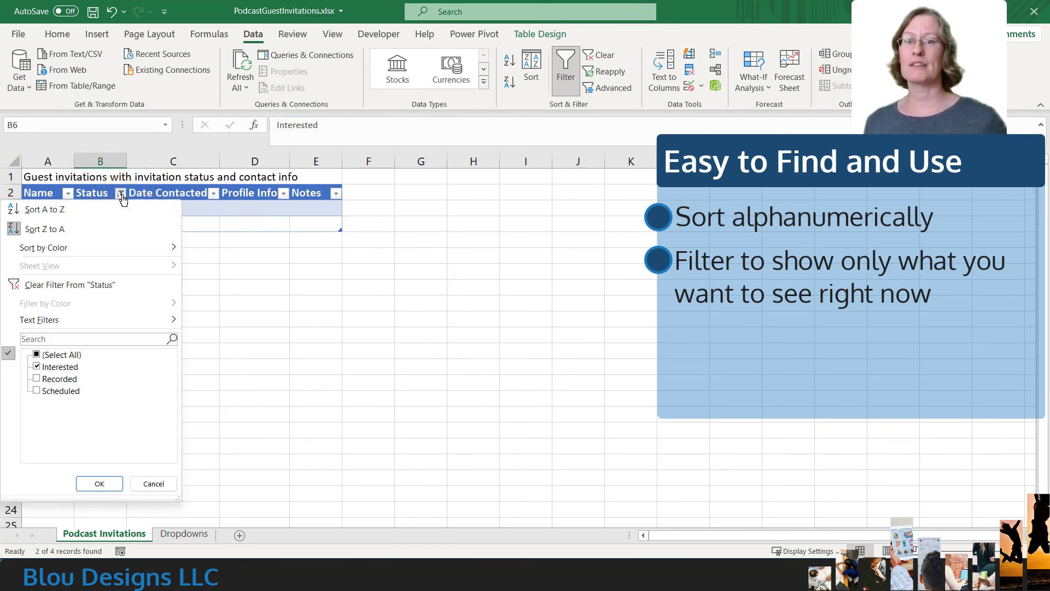
click(120, 286)
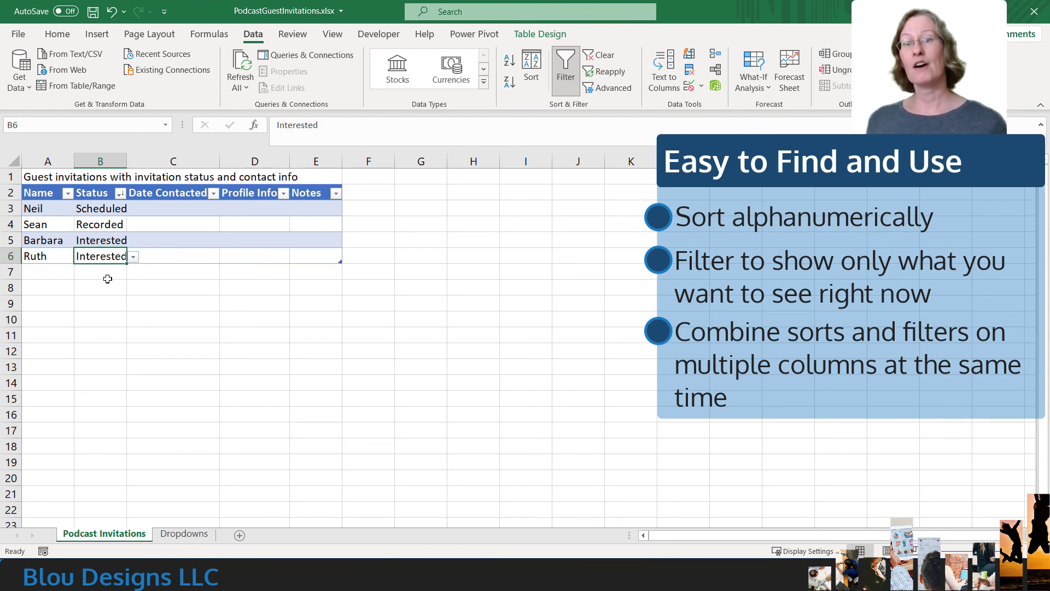
click(68, 194)
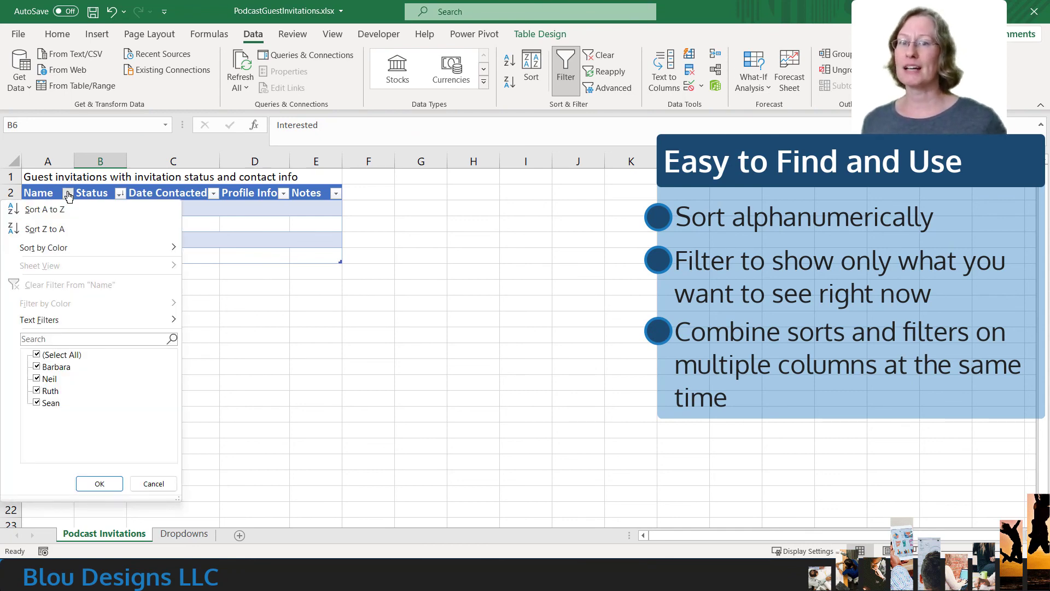
click(79, 209)
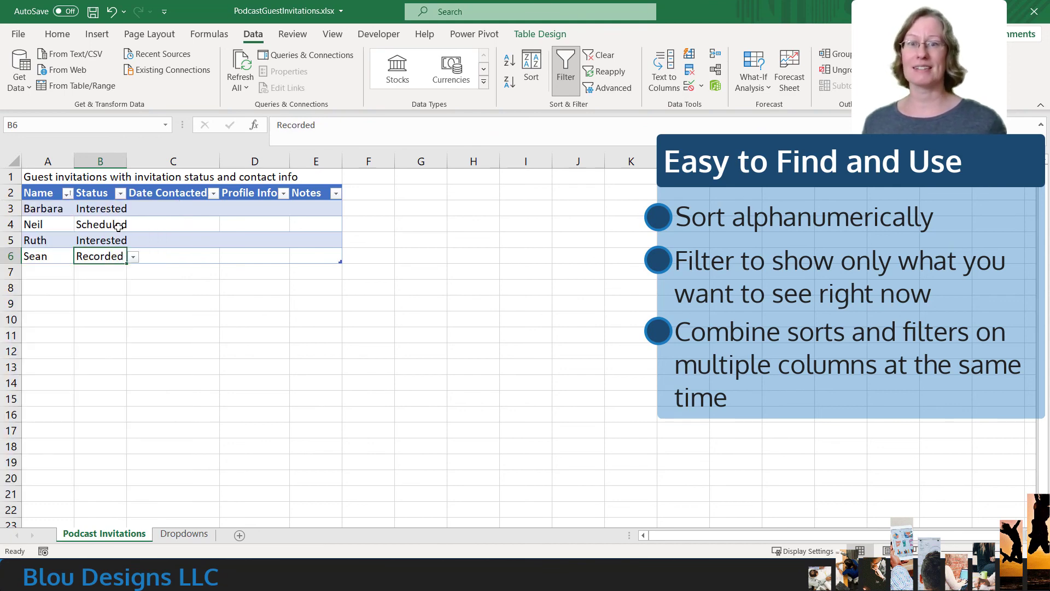
Filter the name-sorted table so that only guests with the status Interested are shown.
click(120, 194)
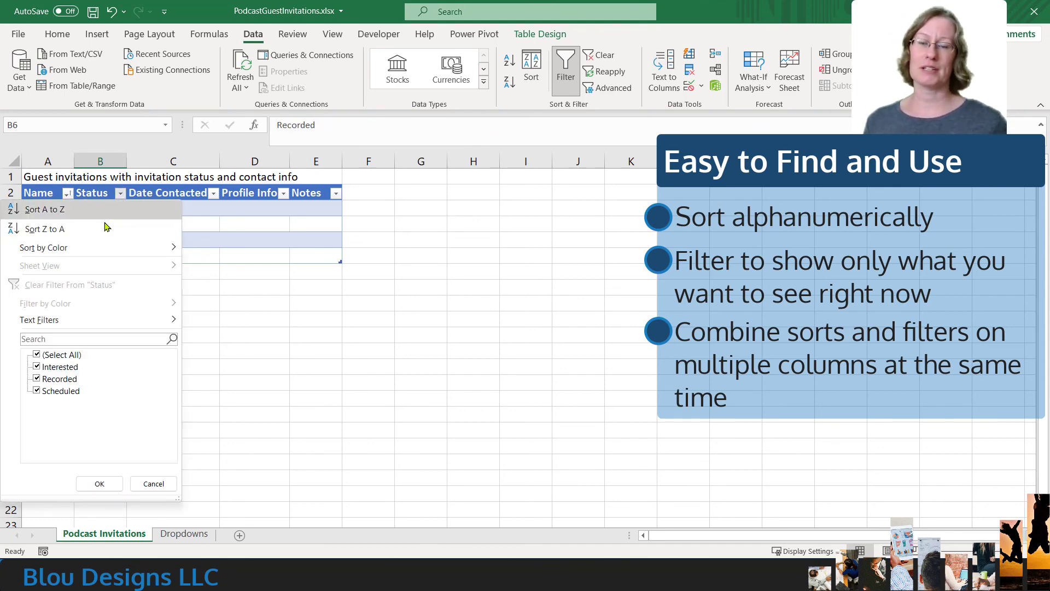
click(37, 354)
click(37, 367)
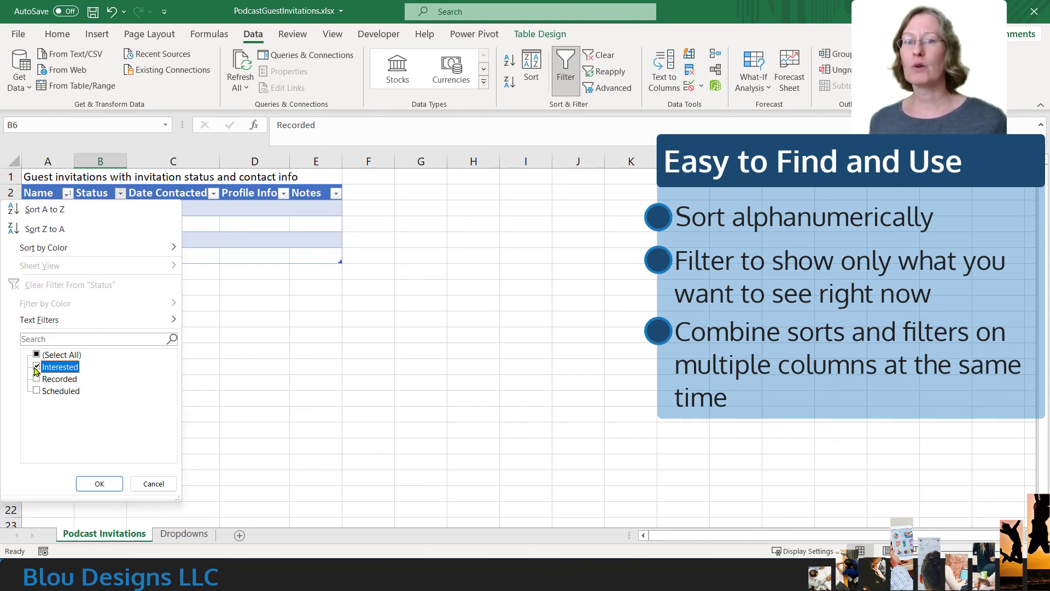
click(100, 484)
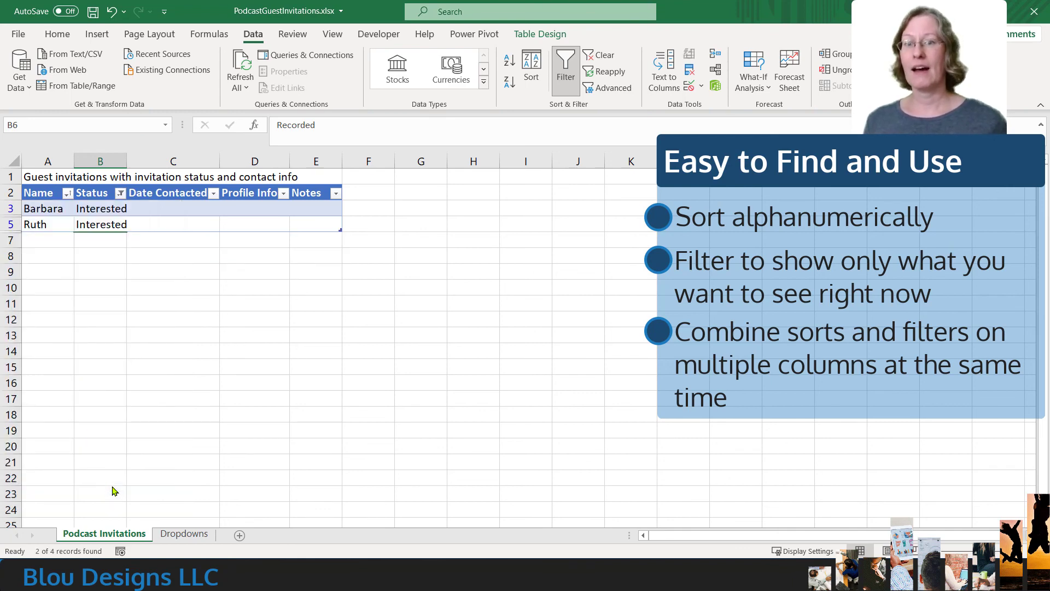